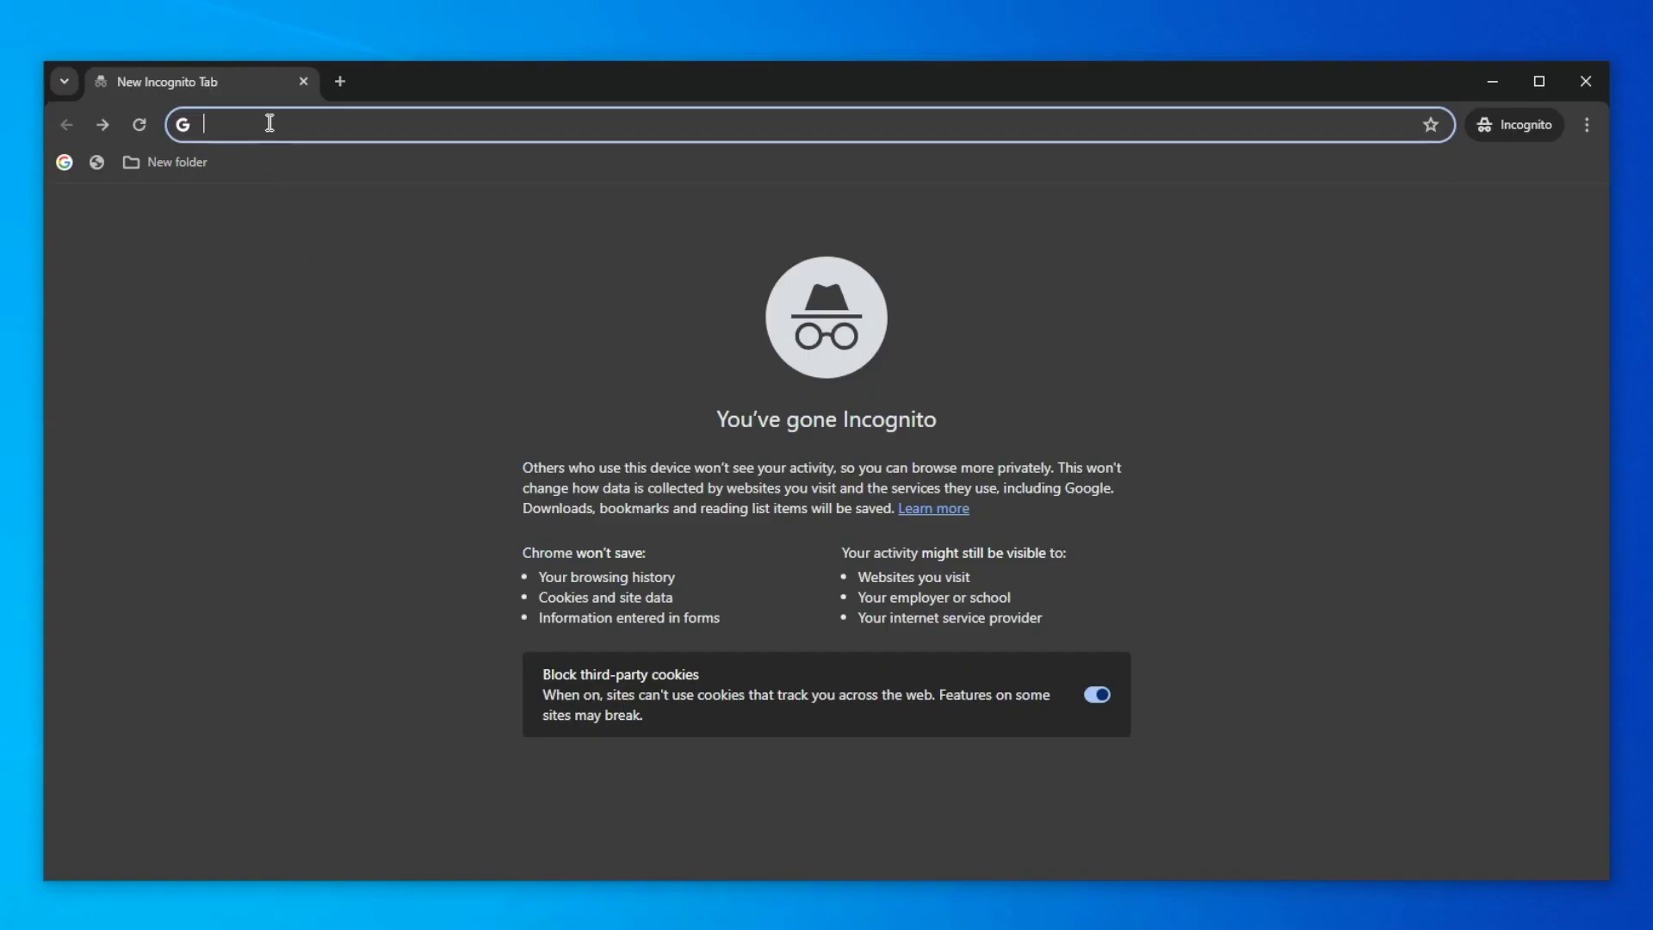
Step: Load cisdem.com/video-compressor.html and start downloading the Windows installer
type("cisdem.com")
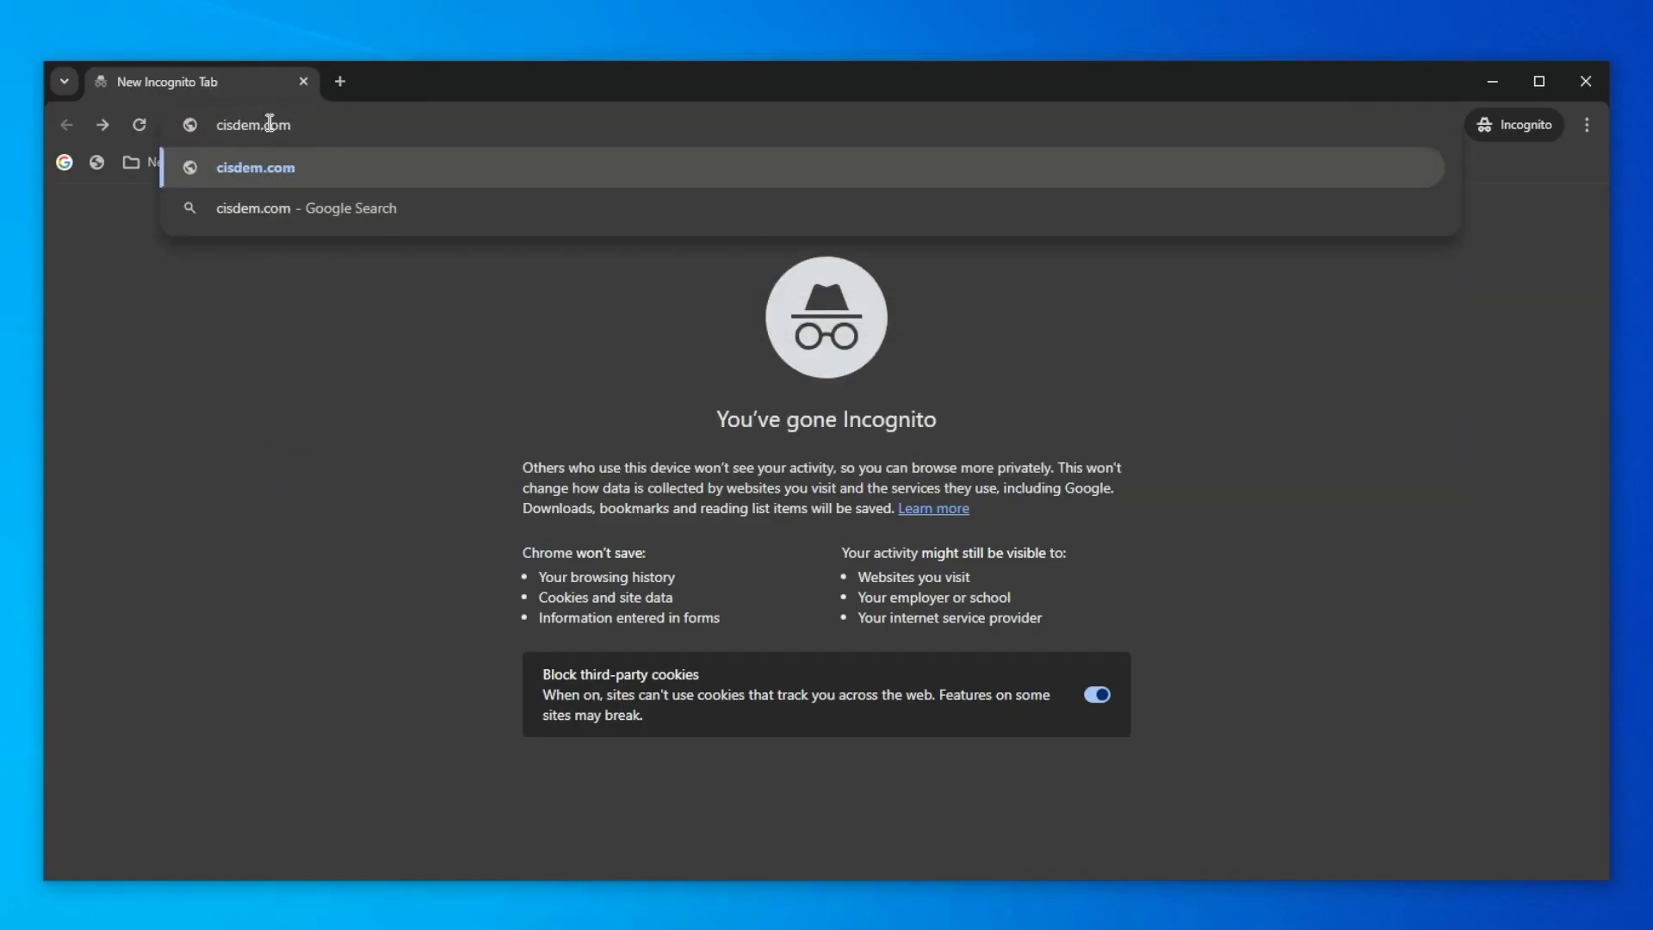
type("/video-")
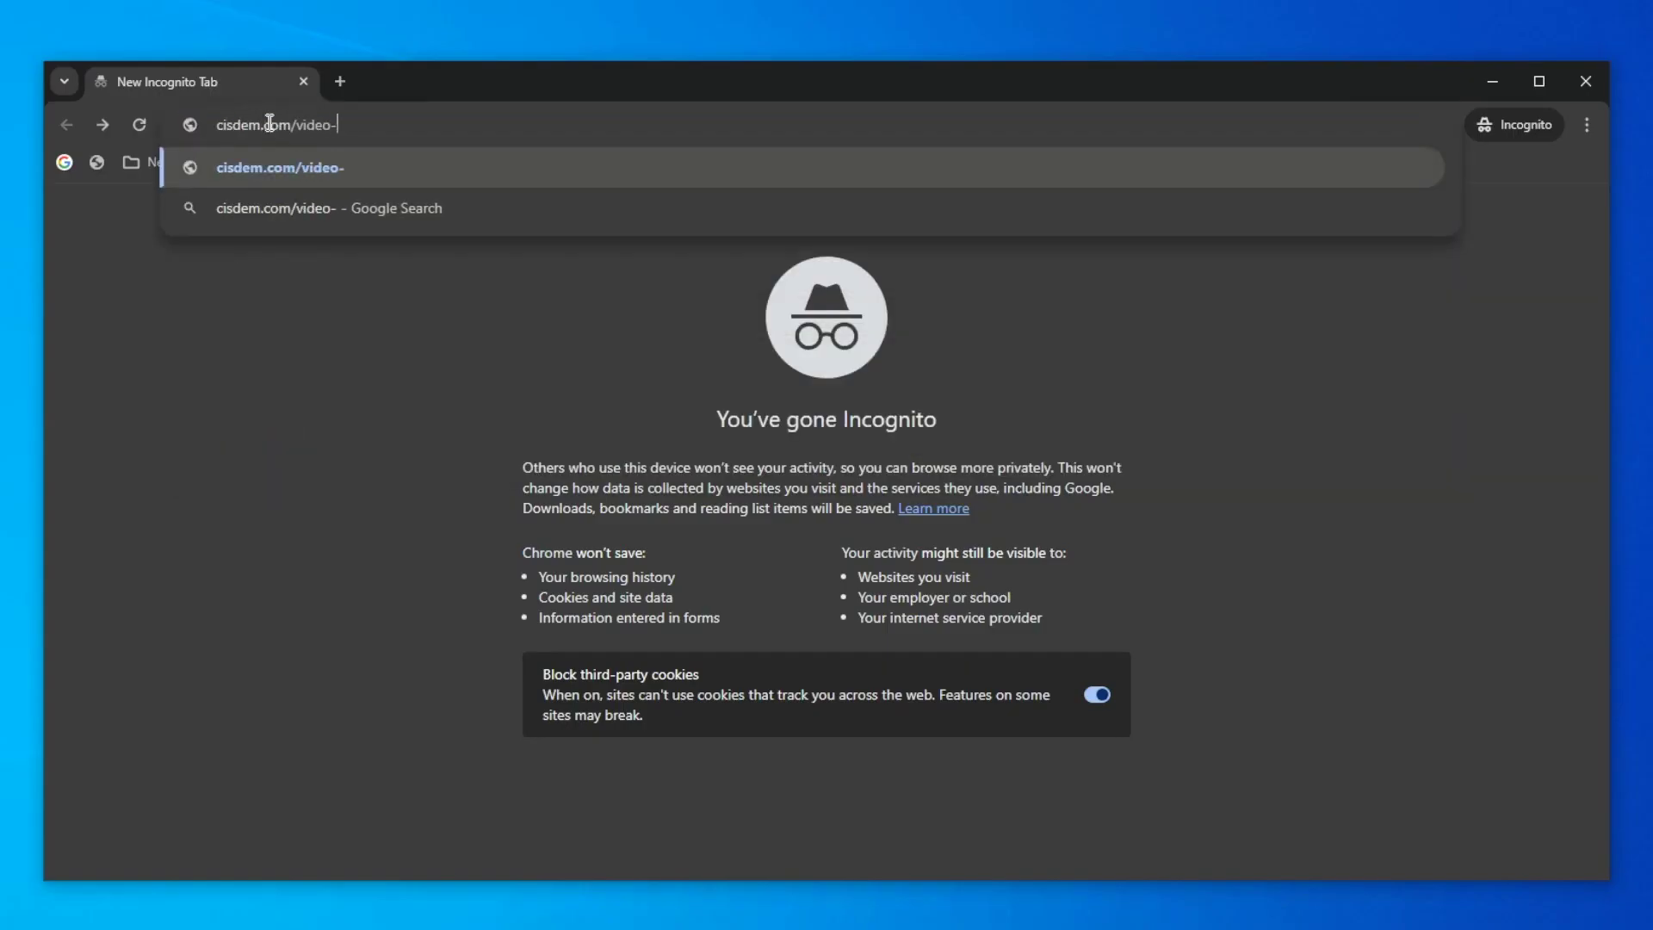
type("compressor")
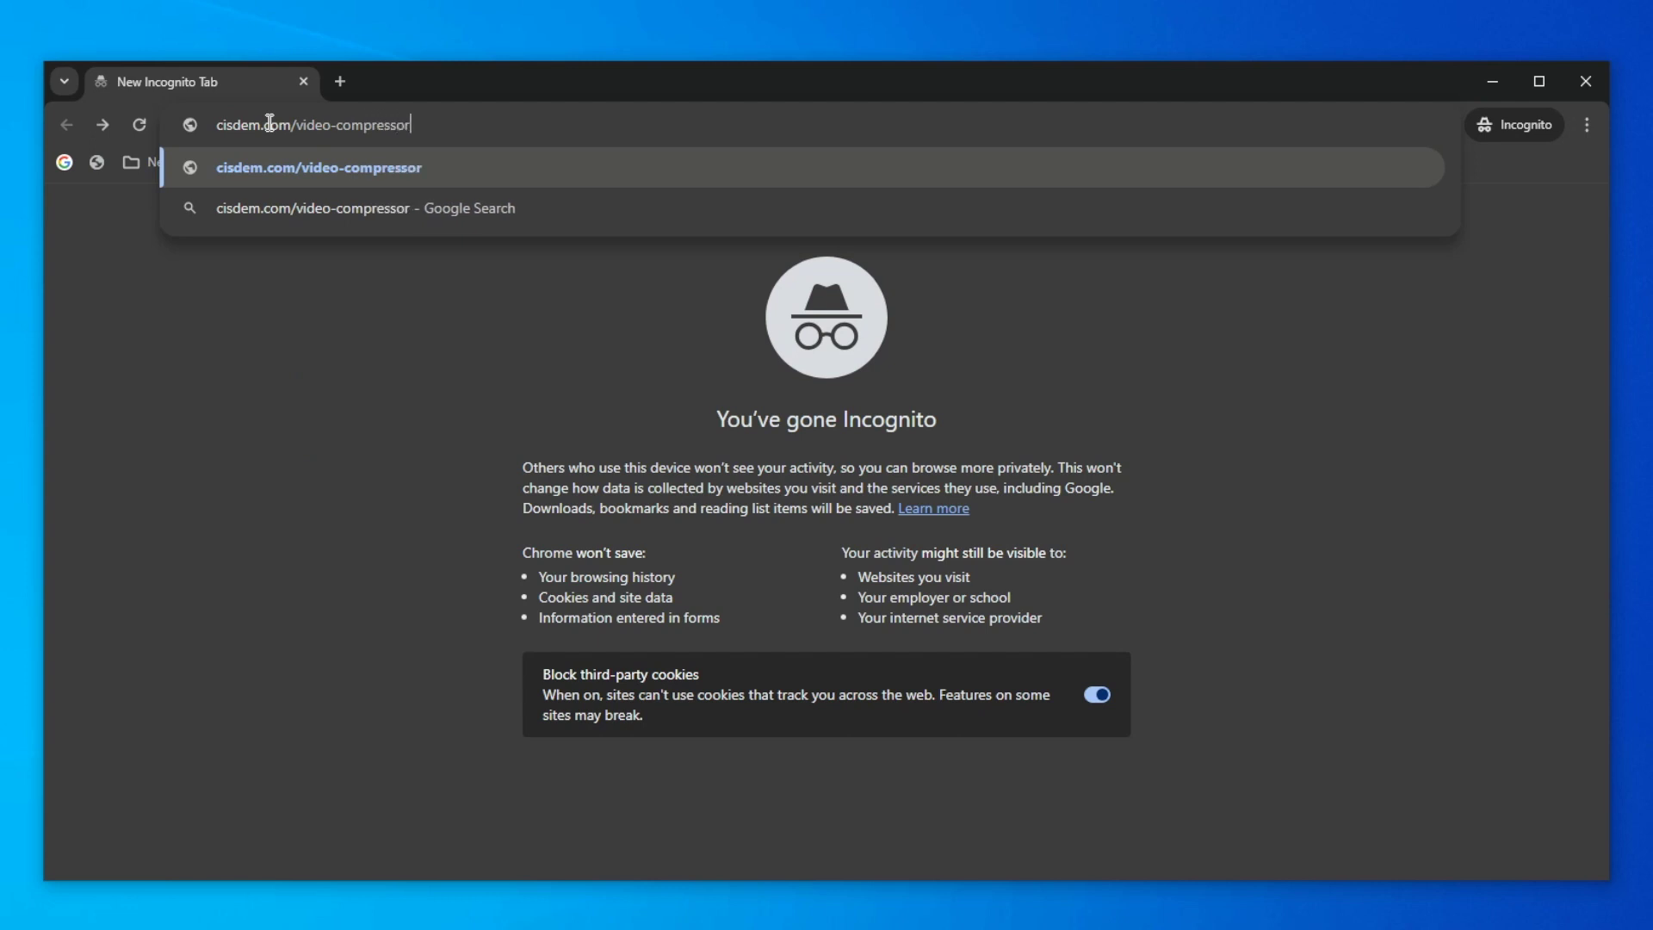
type(".html")
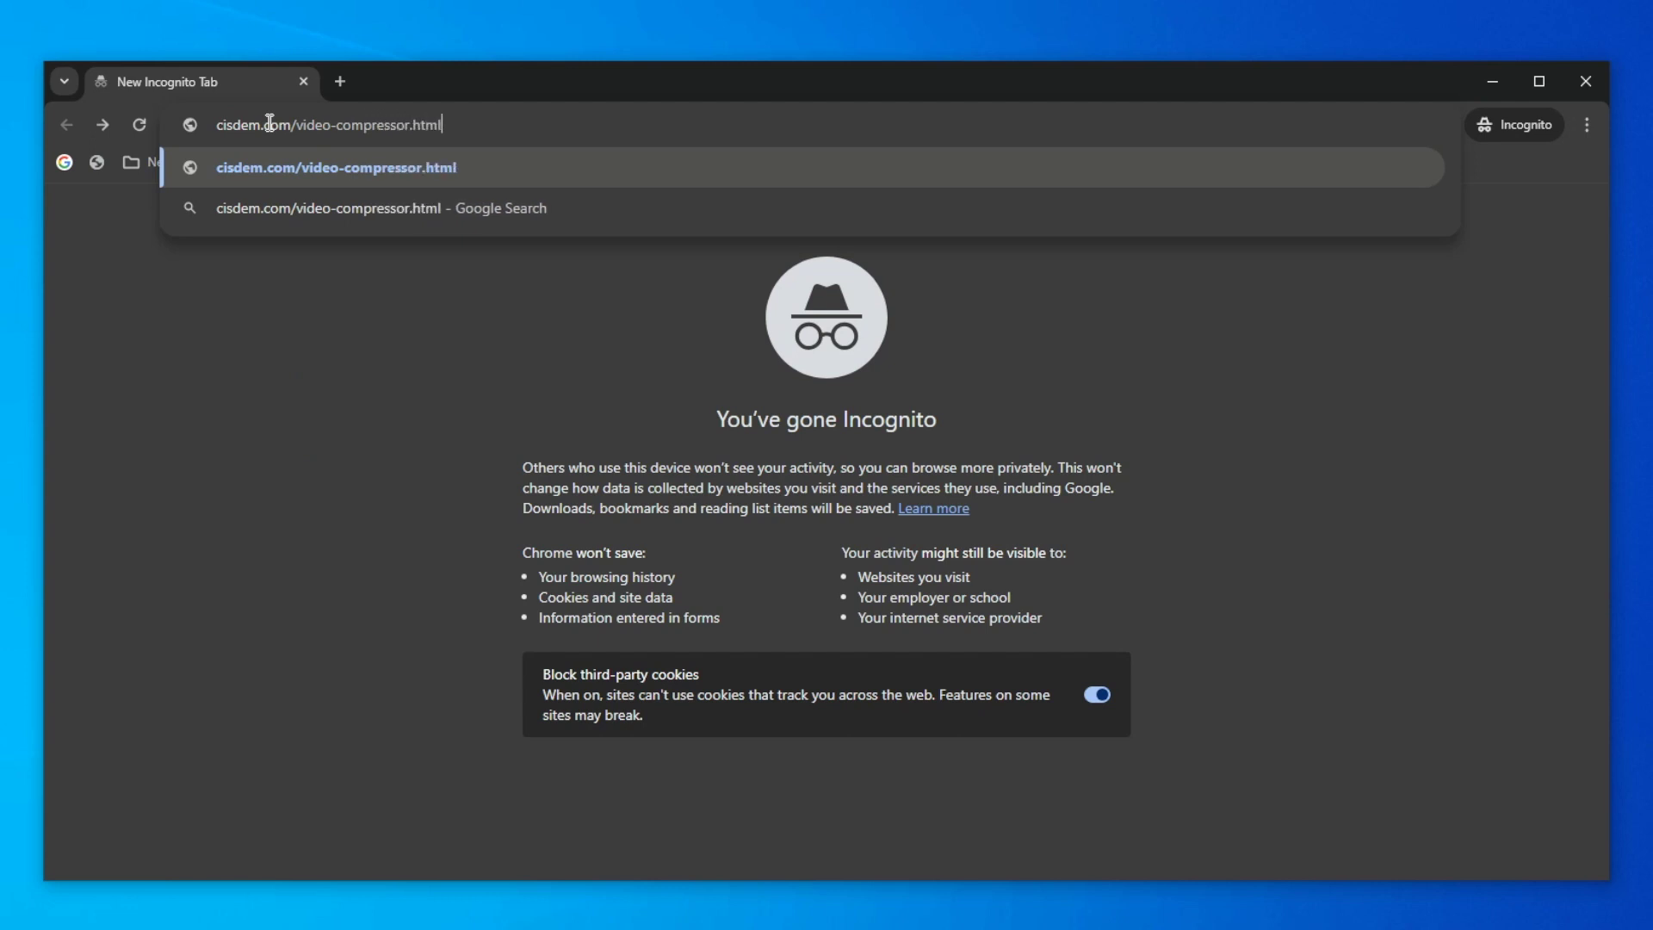
key("Return")
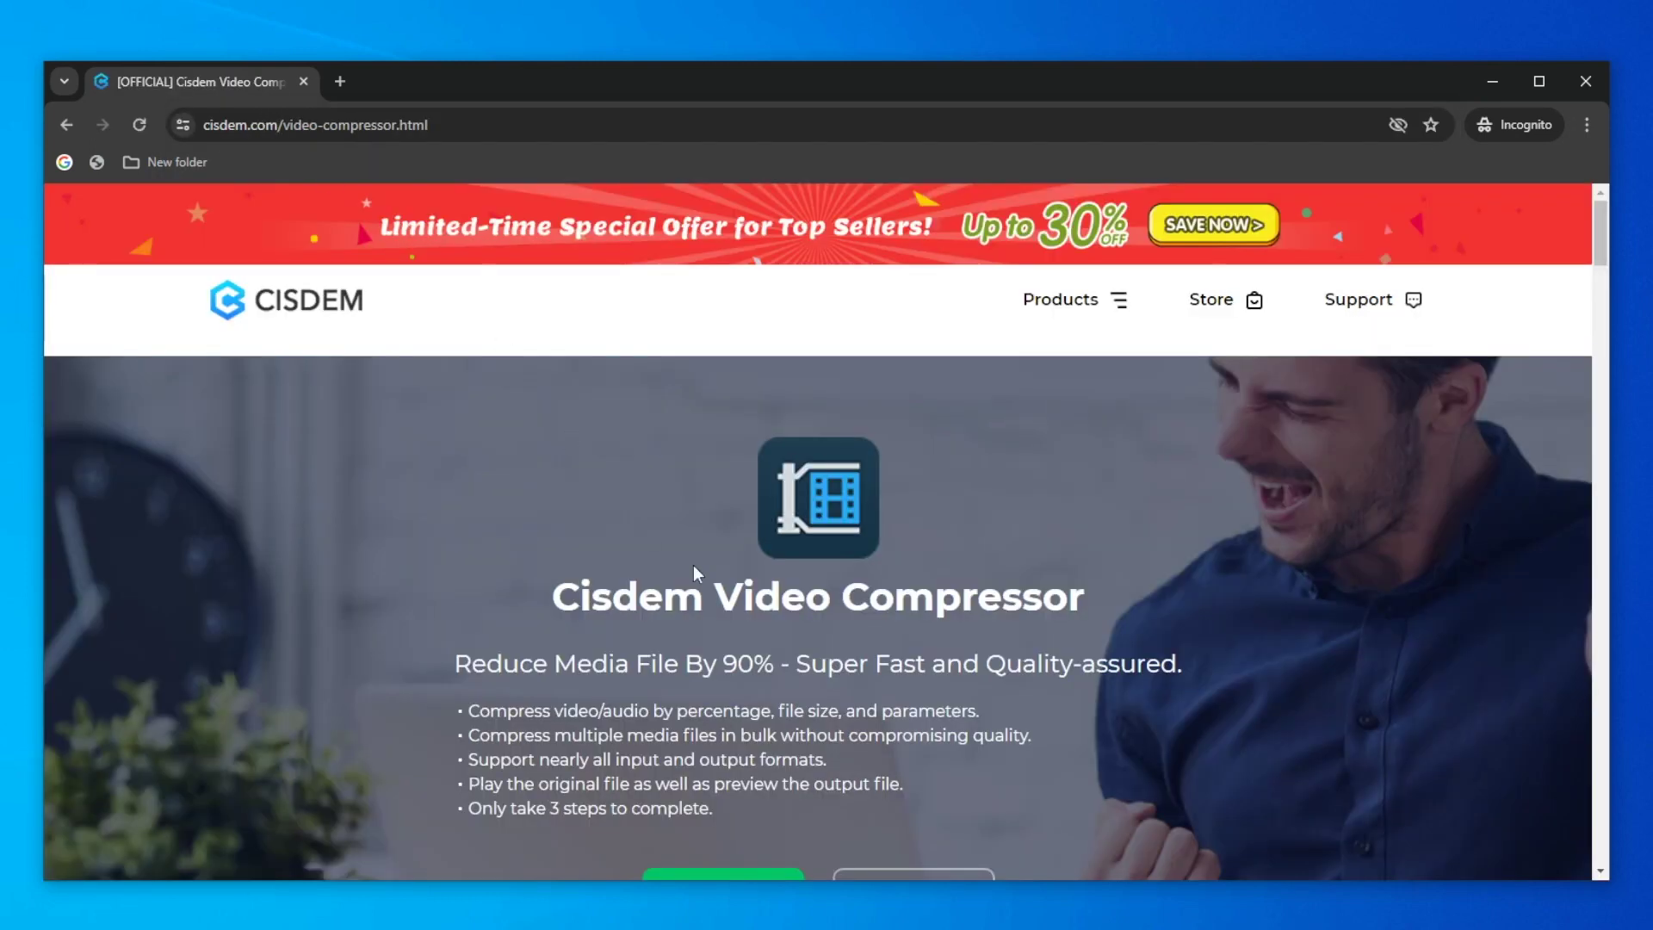
scroll(721, 572, "down", 2)
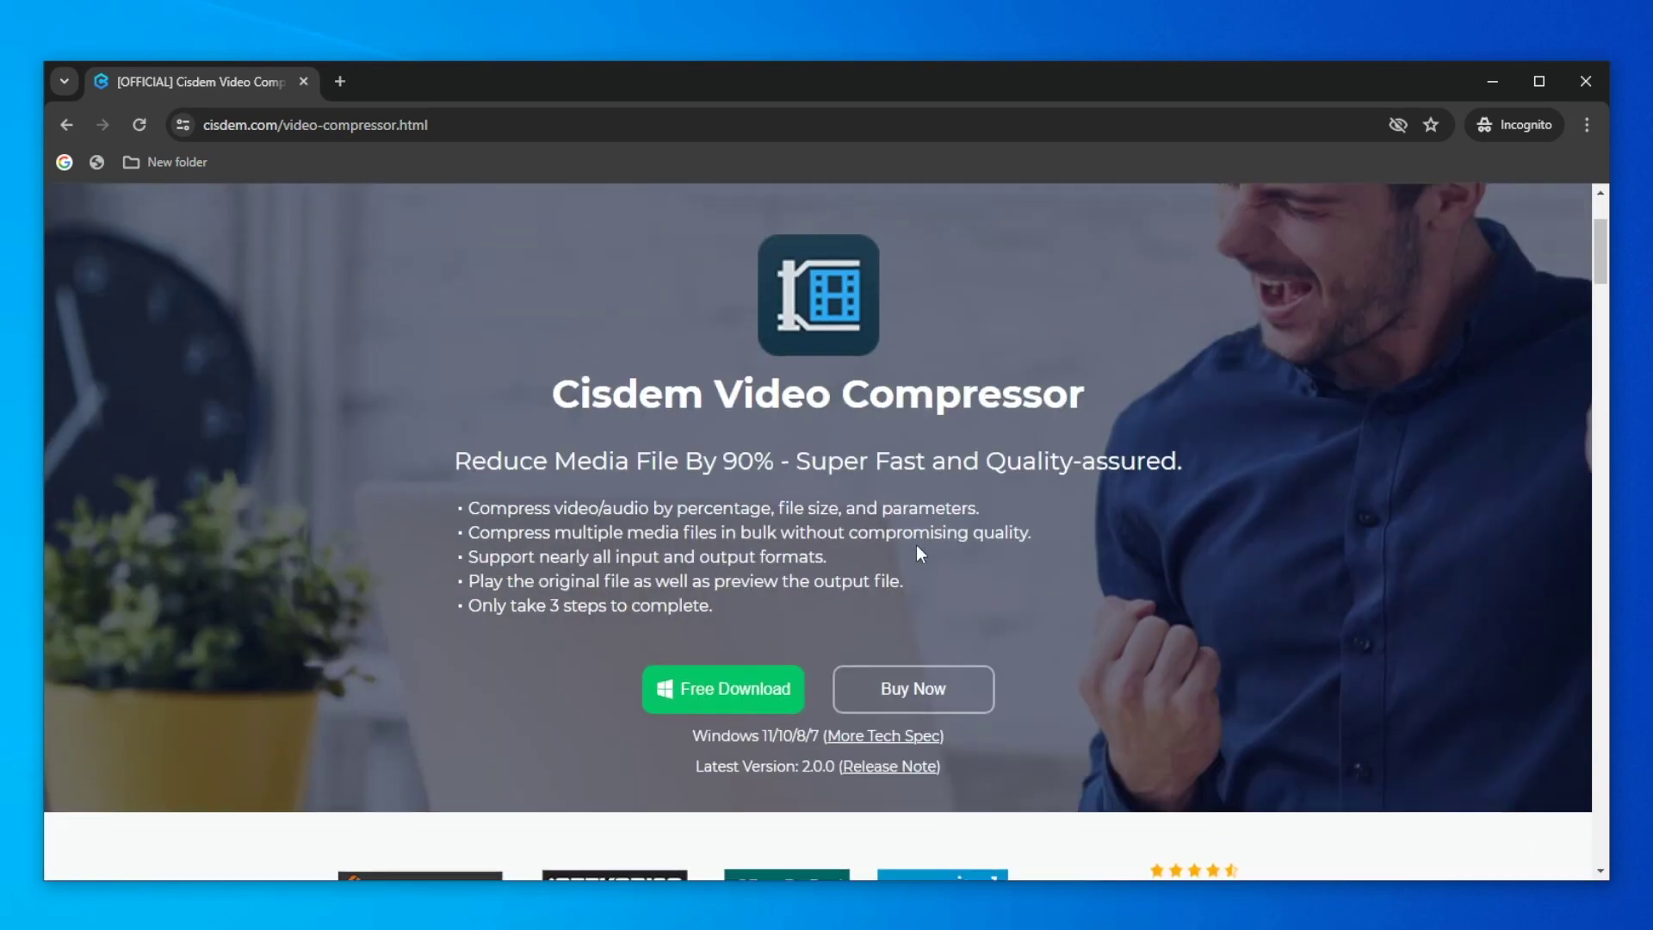
left_click(728, 692)
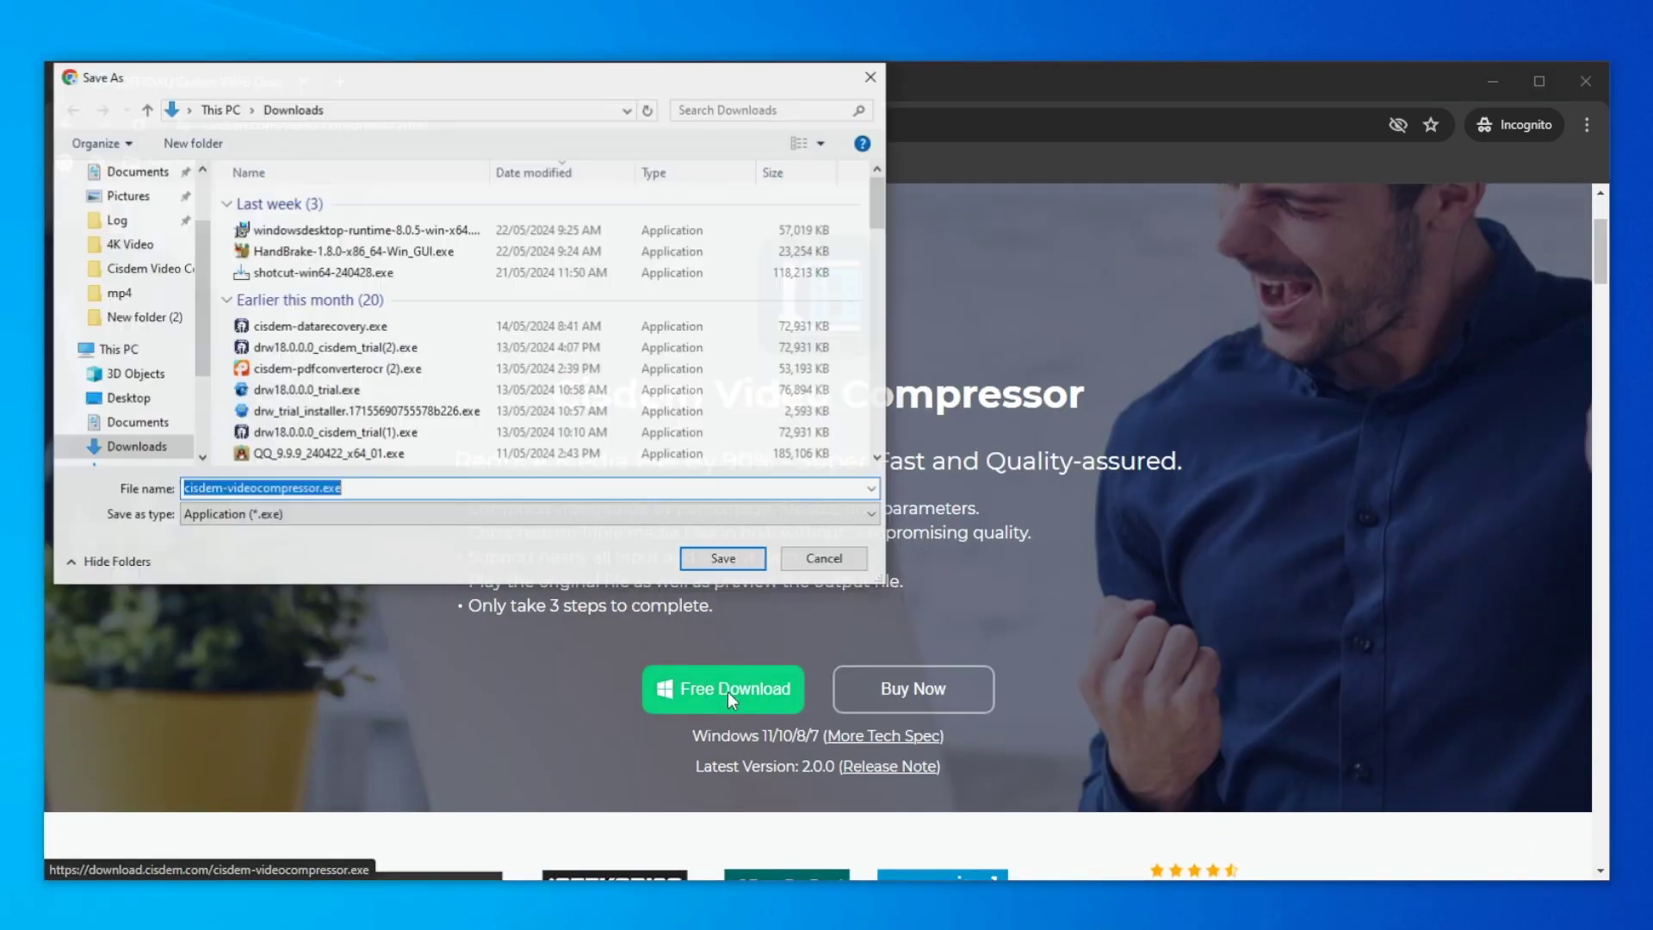
Step: Save cisdem-videocompressor.exe to Downloads and bring up Chrome's recent downloads list
scroll(120, 284, "up", 2)
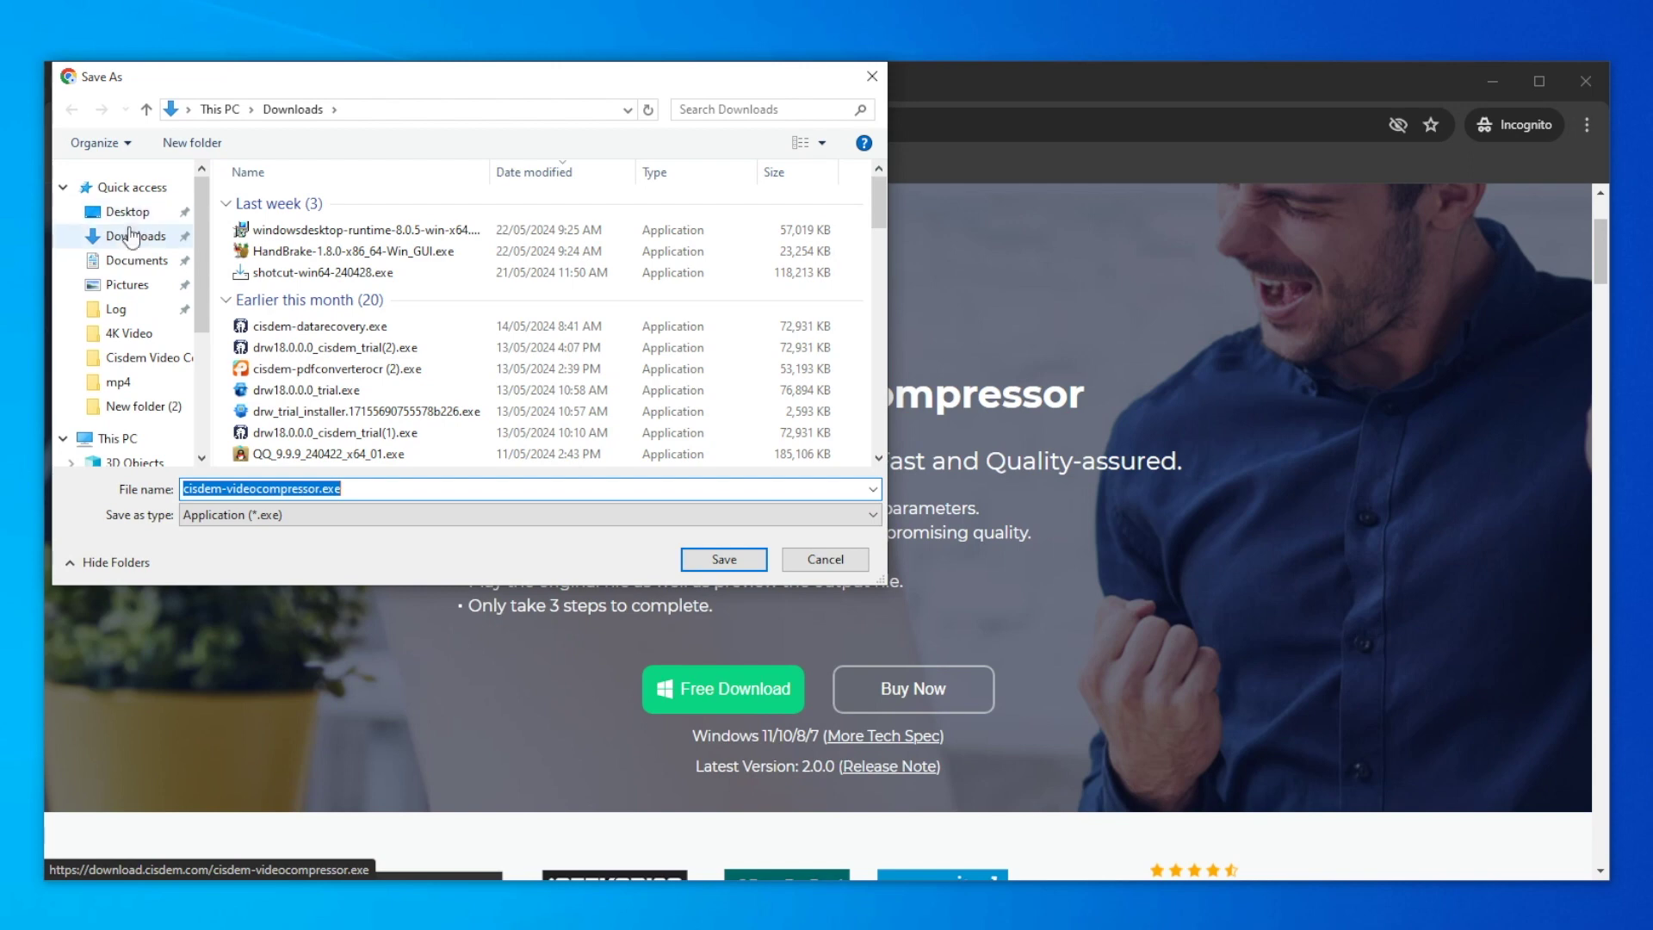
left_click(130, 231)
left_click(723, 559)
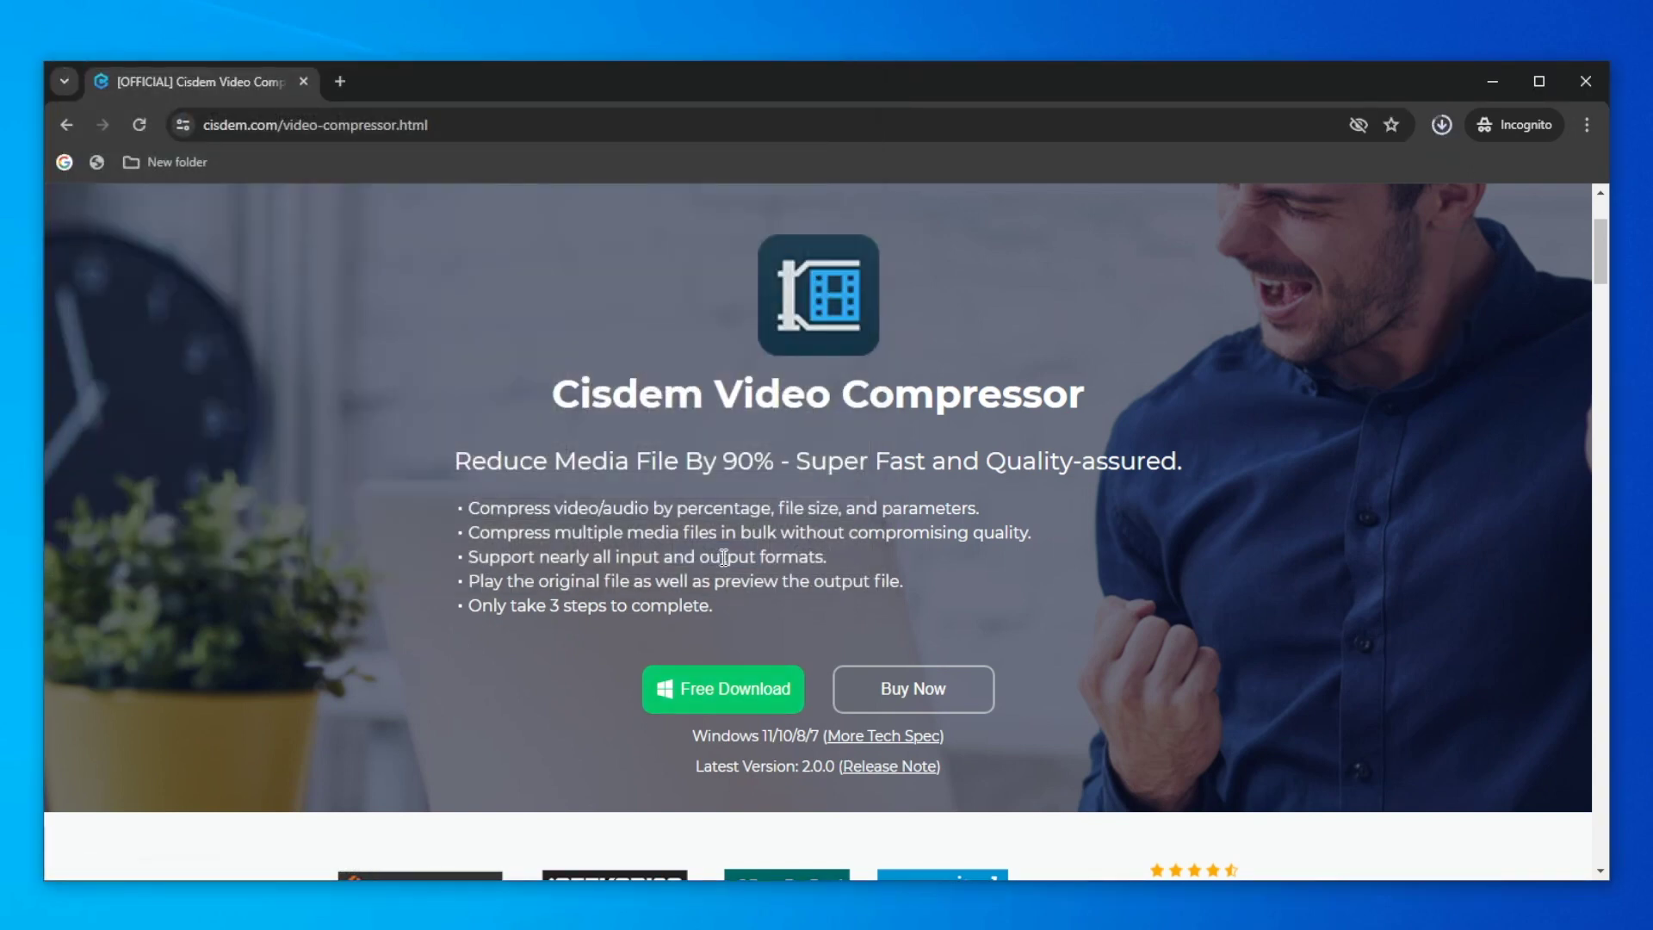
left_click(1444, 126)
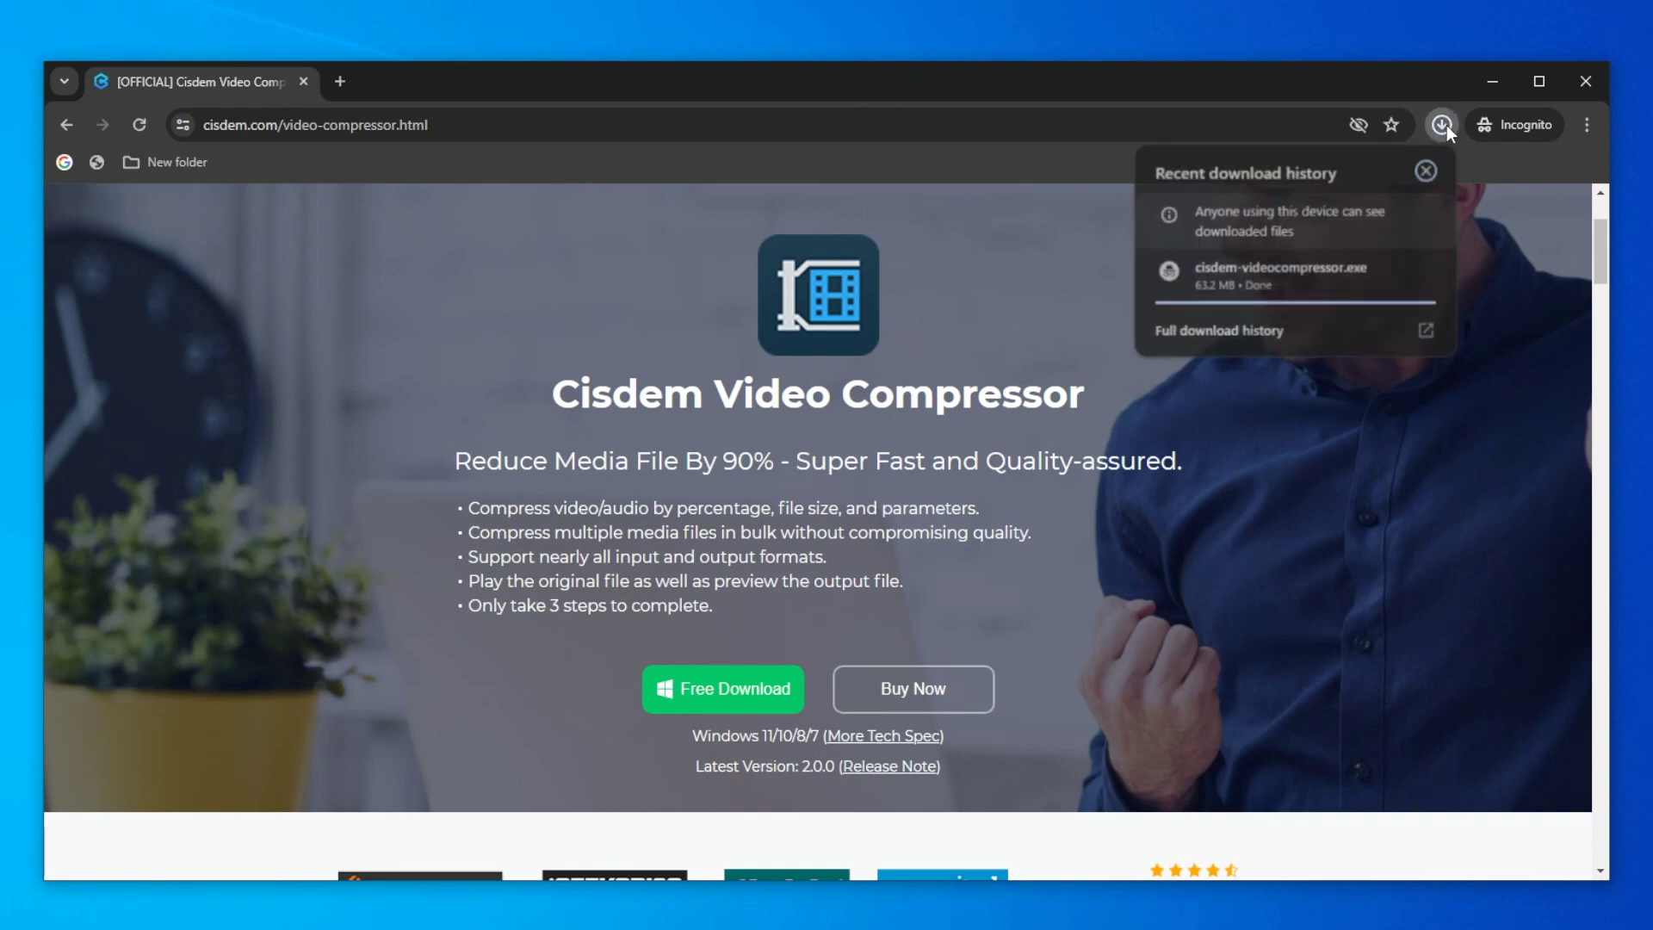
Step: Run cisdem-videocompressor.exe and complete Setup to install and launch Cisdem Video Compressor 2.0.0
left_click(1424, 270)
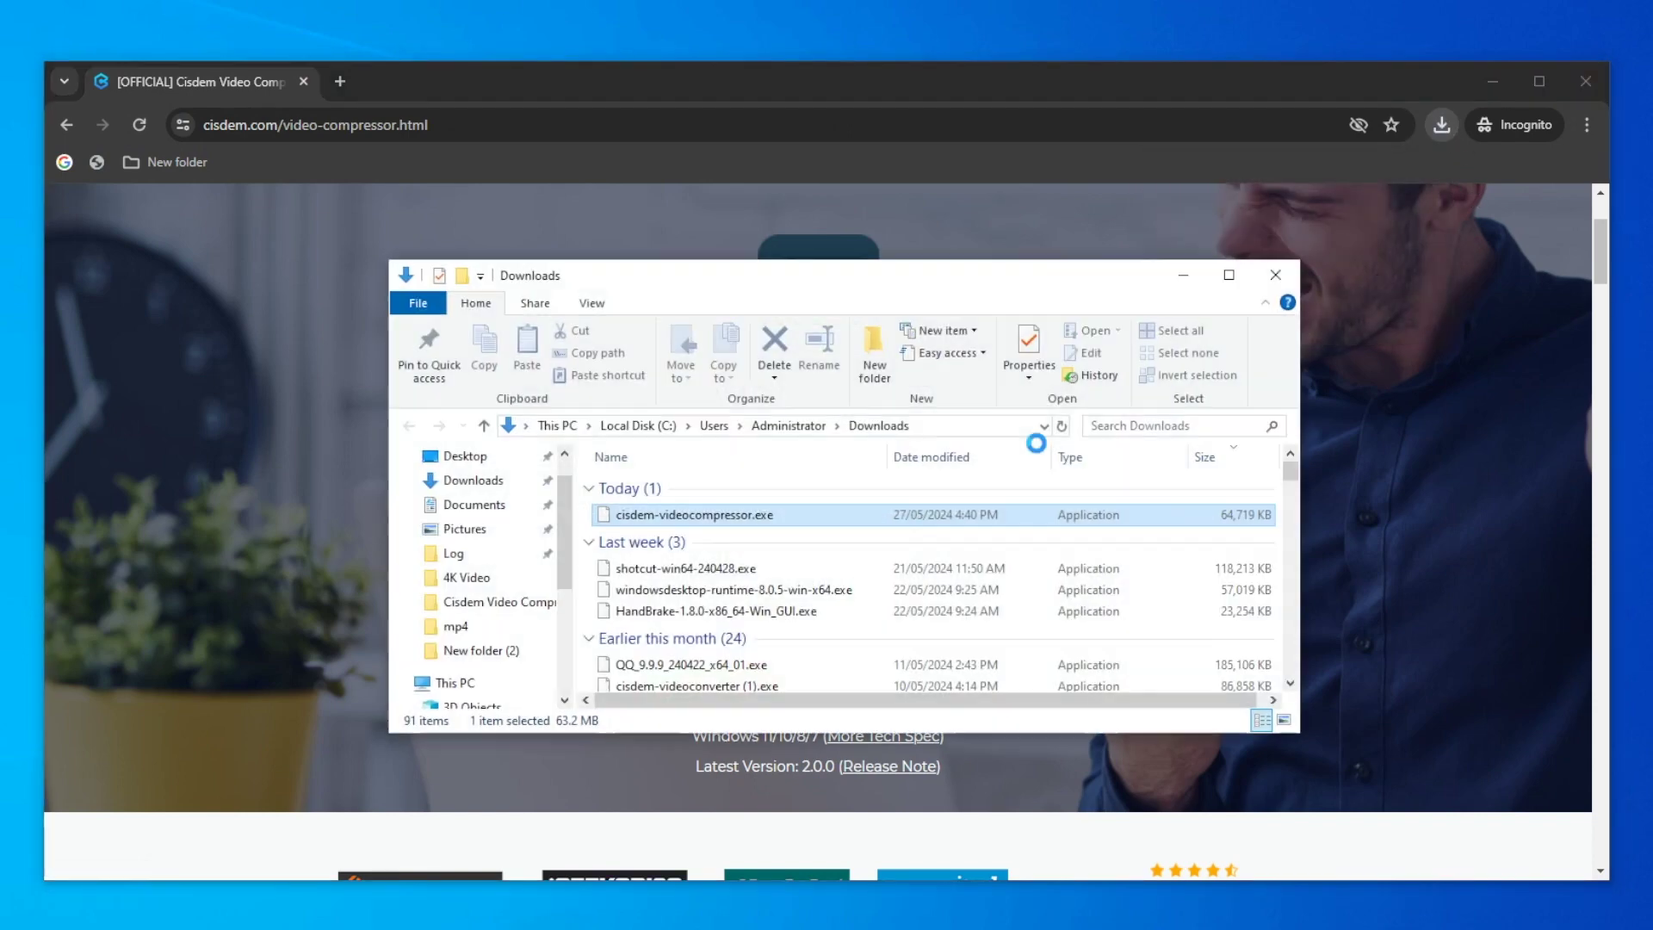
double_click(676, 514)
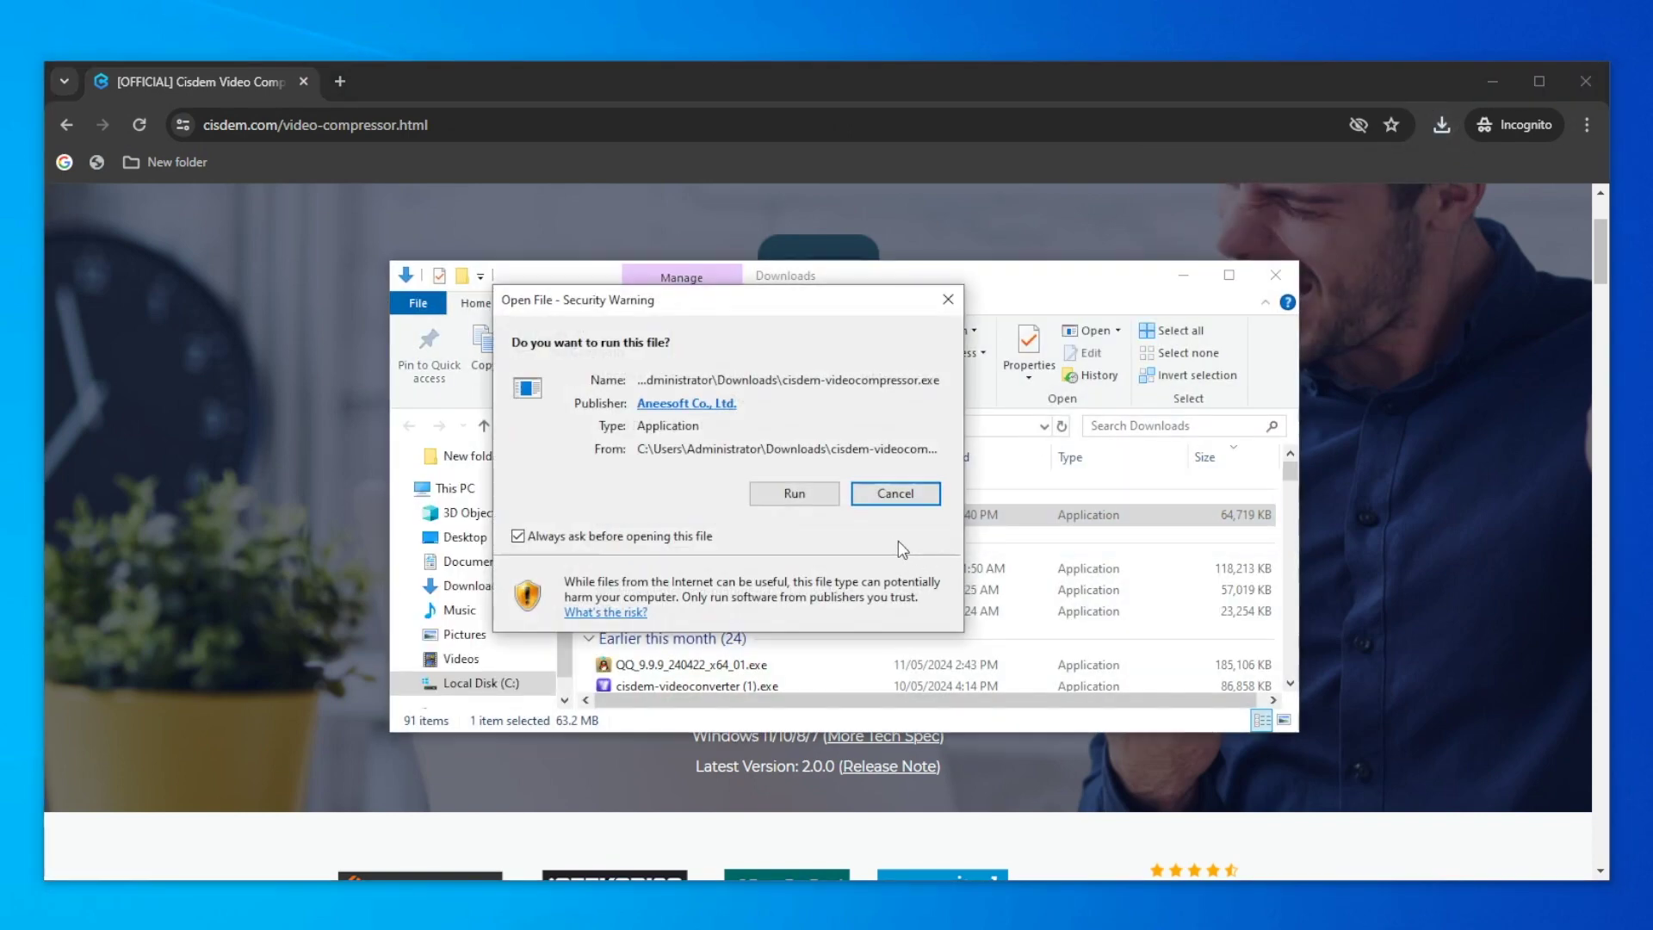
left_click(804, 494)
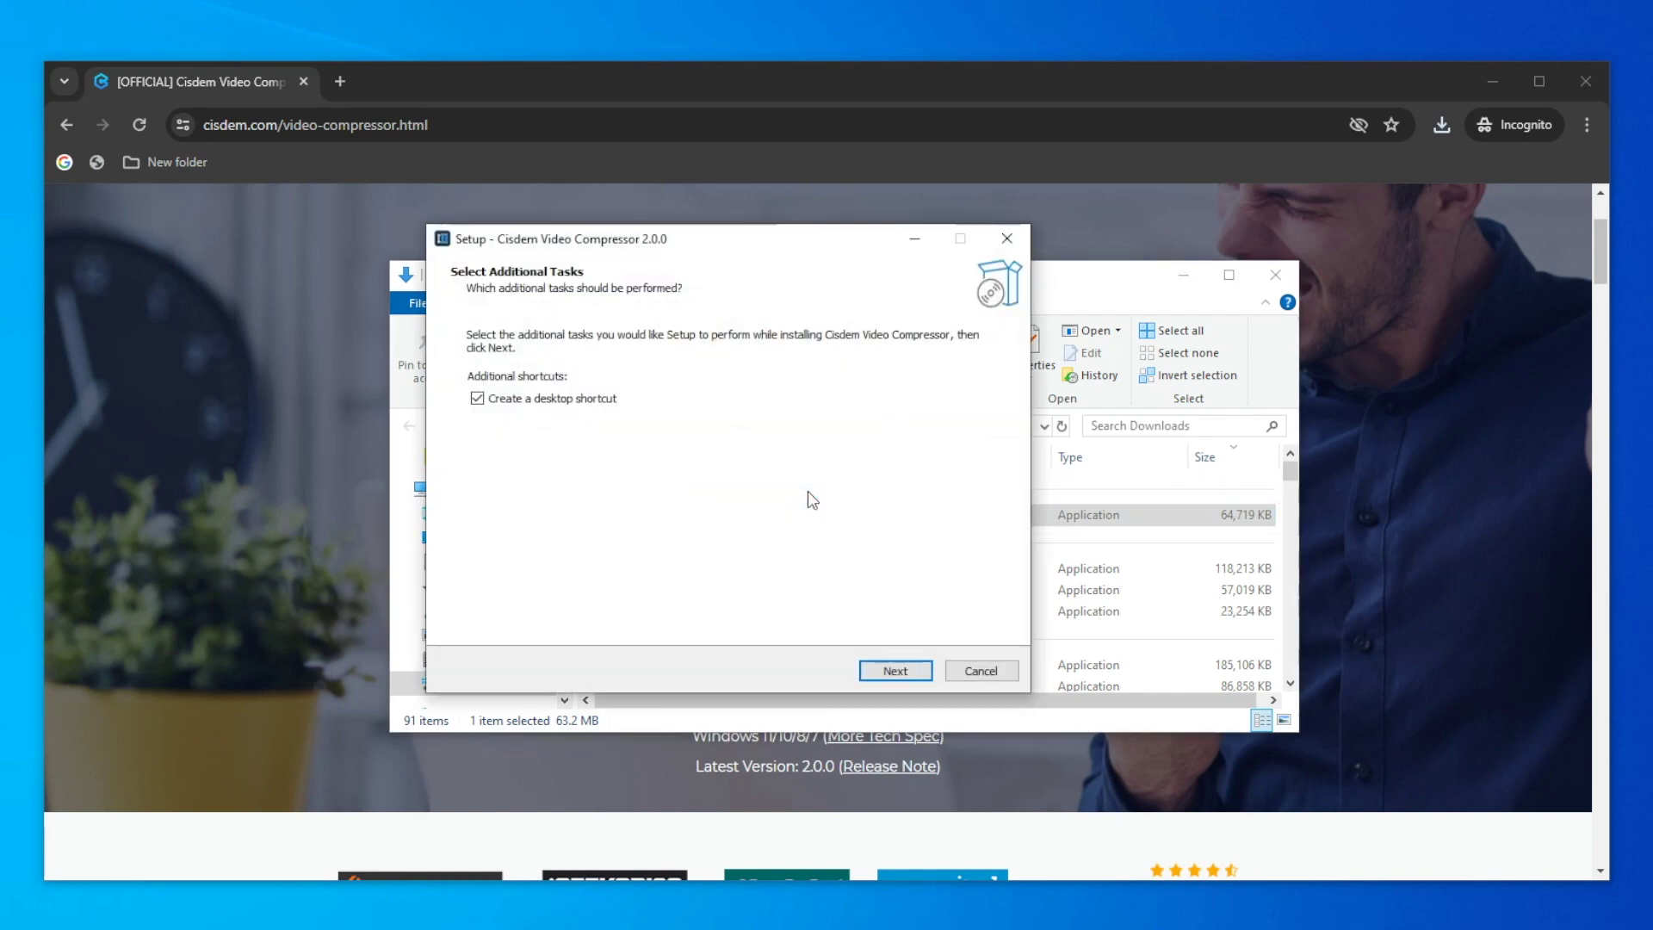
left_click(887, 672)
left_click(888, 672)
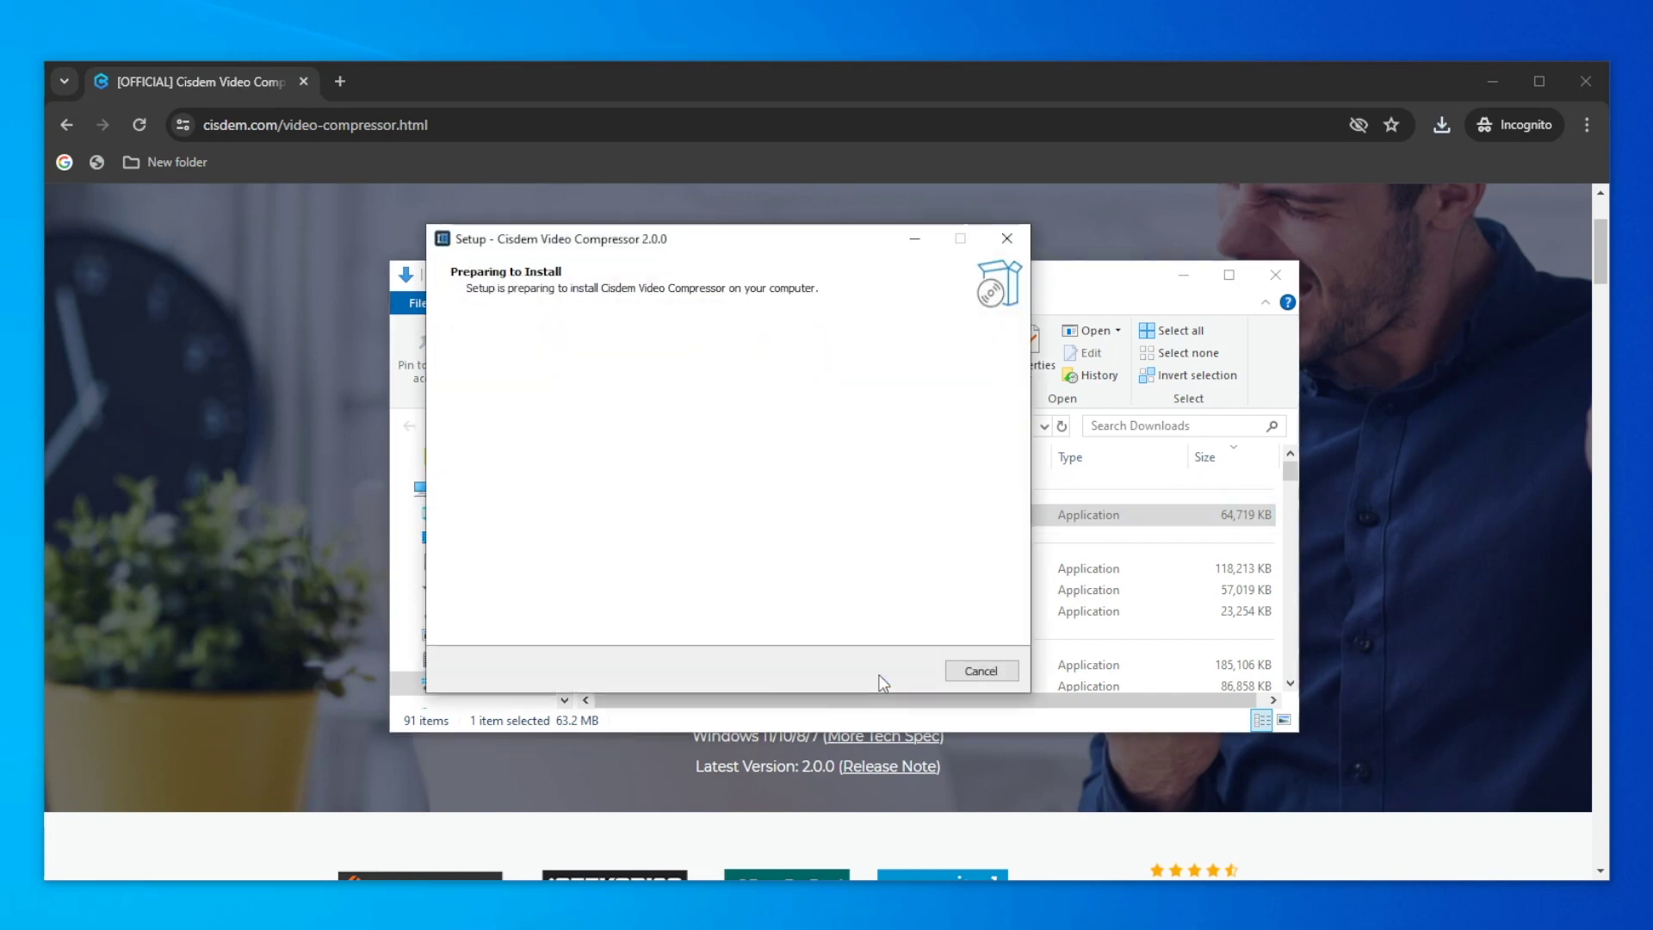
left_click(909, 674)
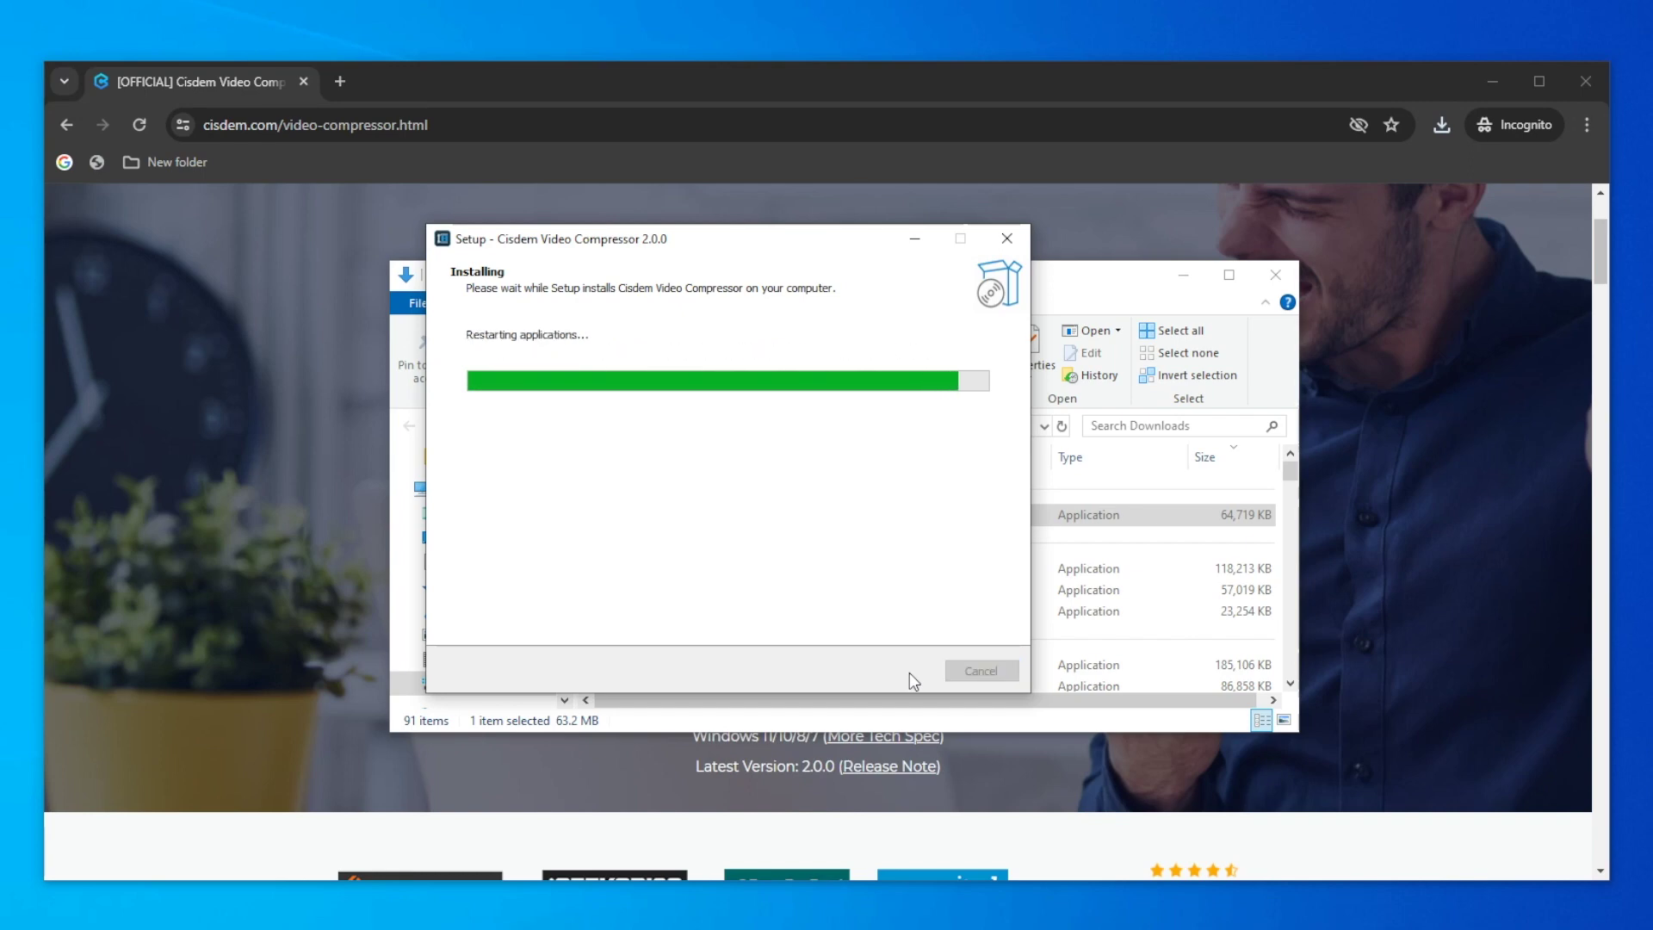
left_click(896, 670)
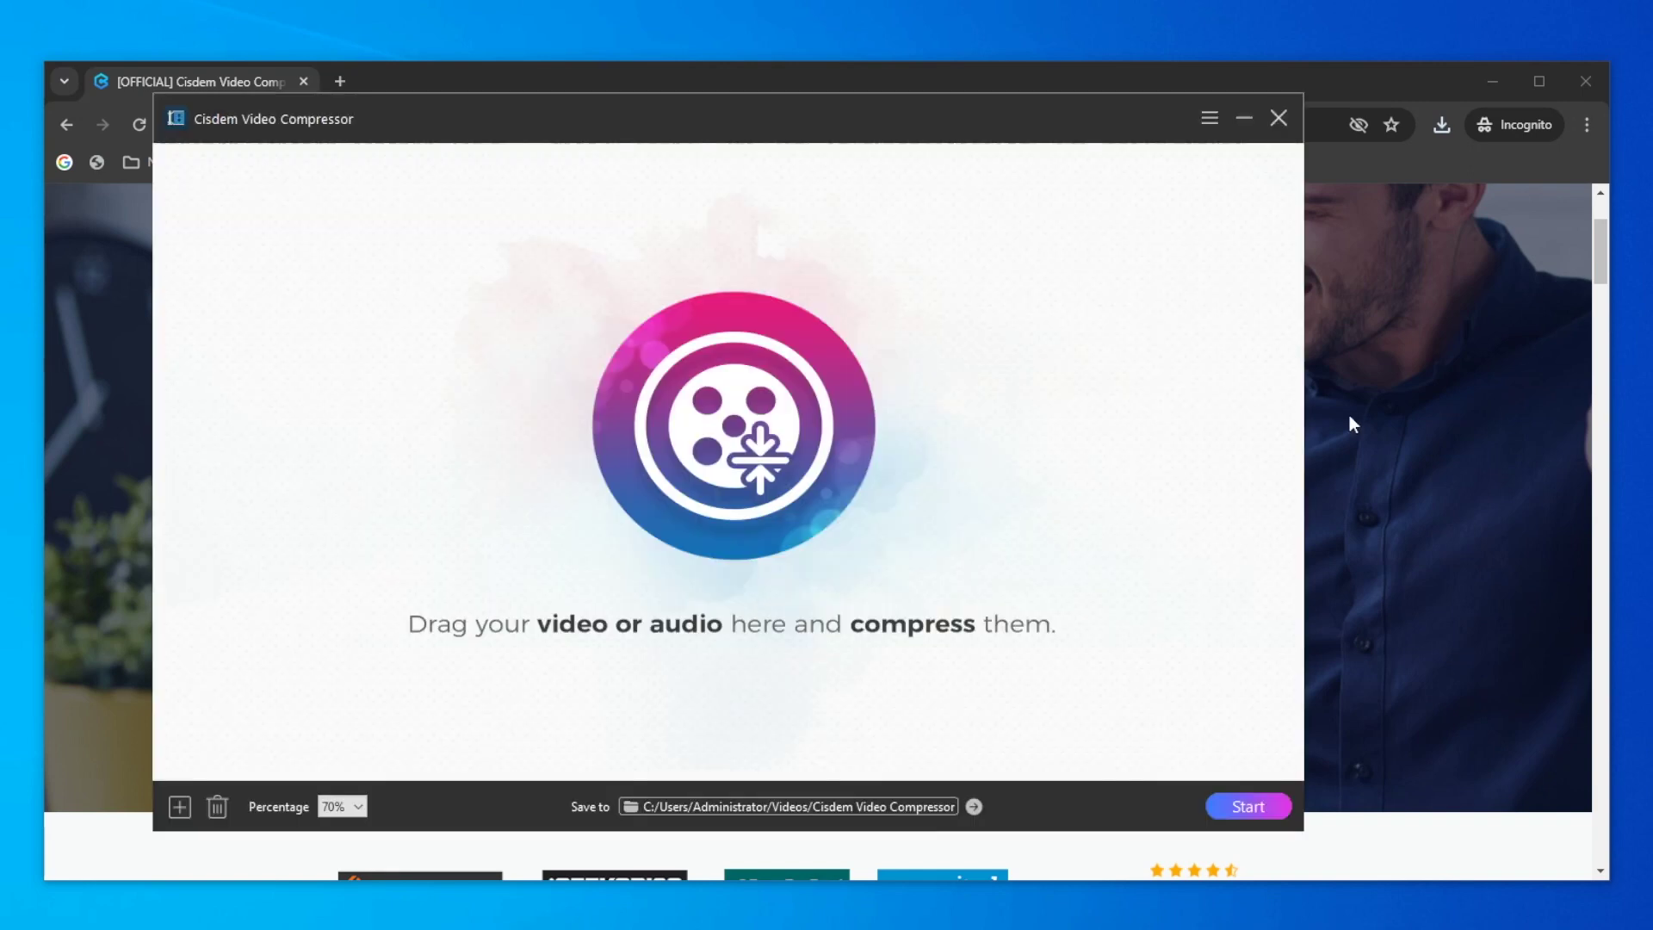
Step: Drag test-file.mp4 from the desktop into the compressor's list
left_click(1494, 79)
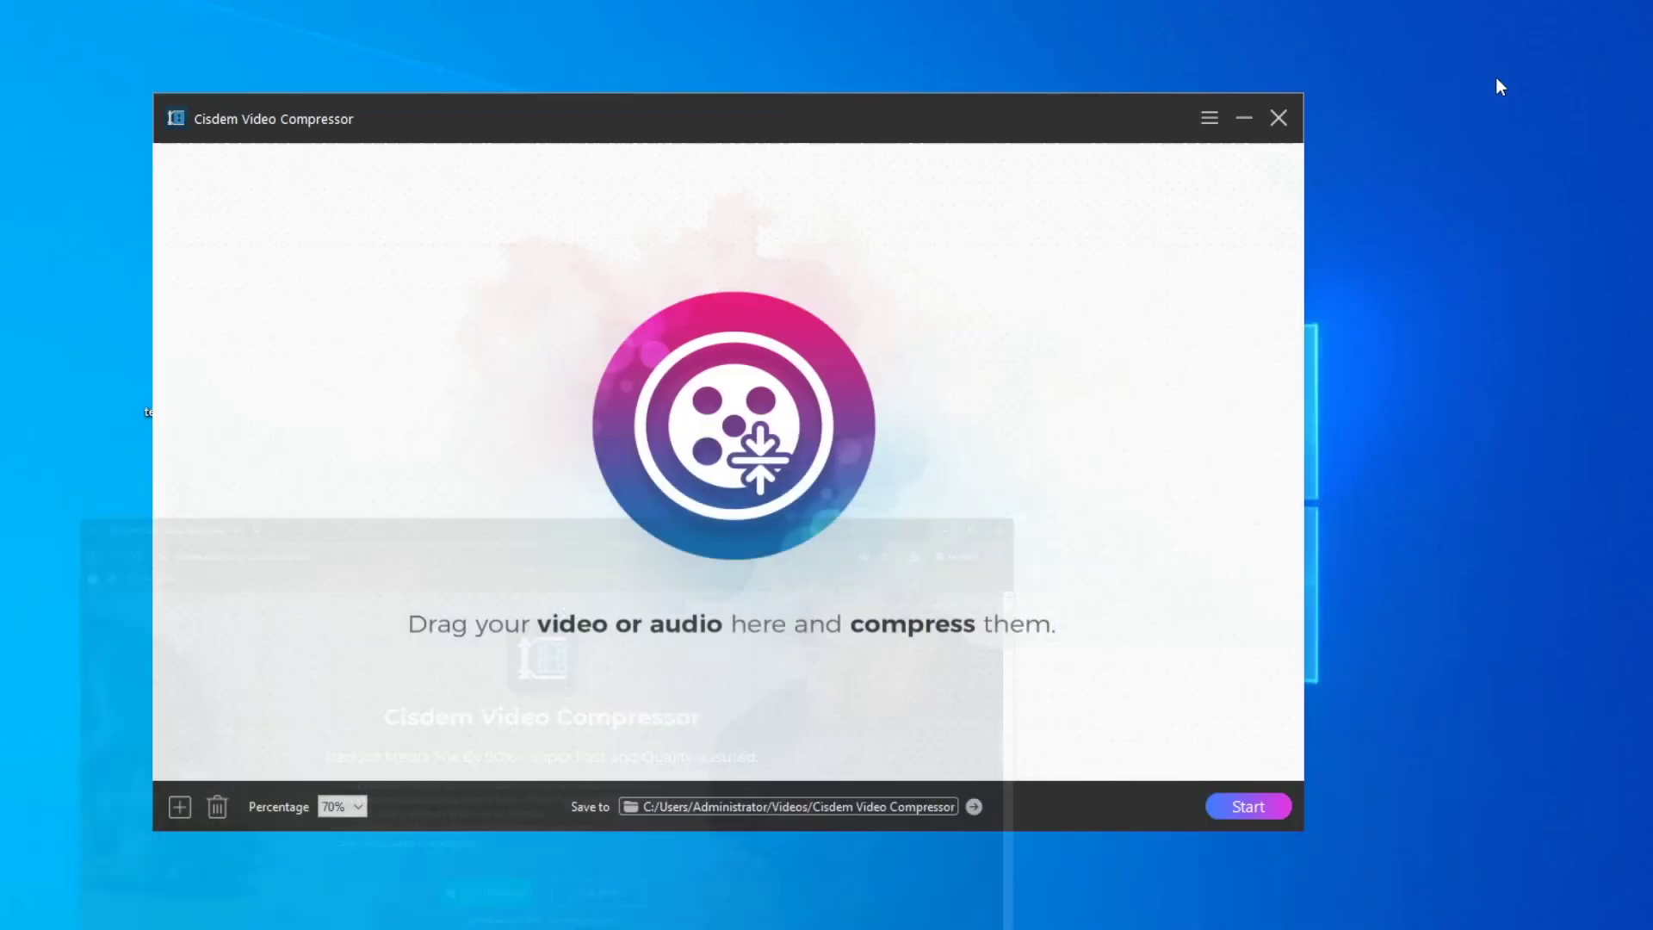
left_click_drag(671, 127, 715, 116)
left_click(1604, 312)
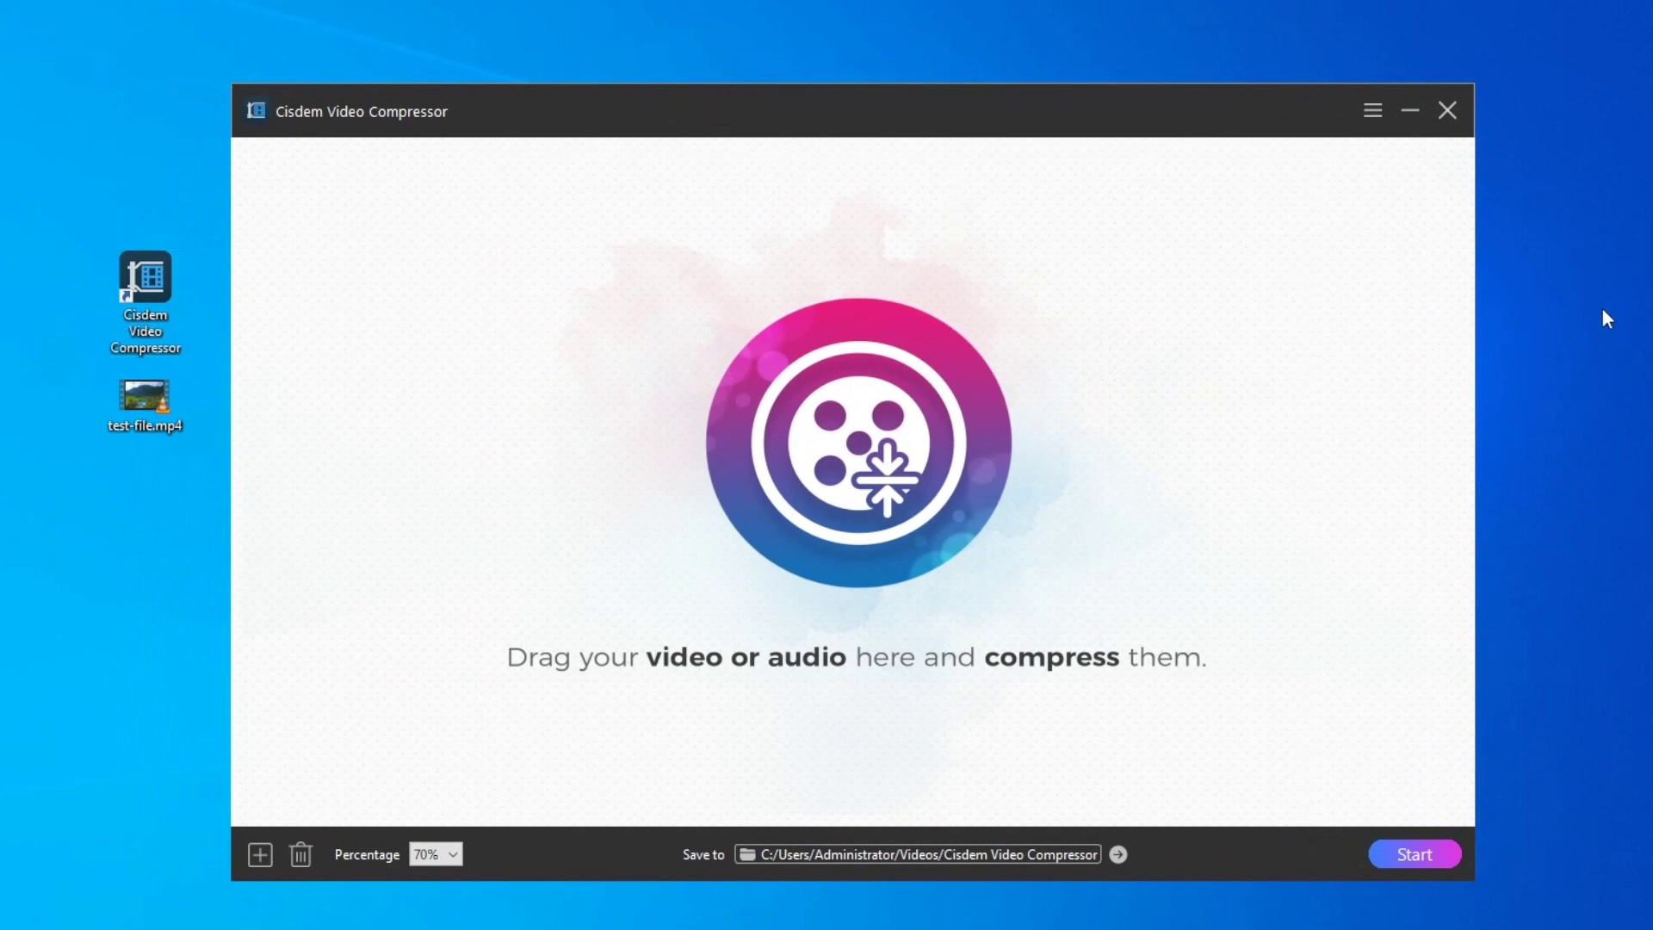
left_click_drag(138, 398, 630, 571)
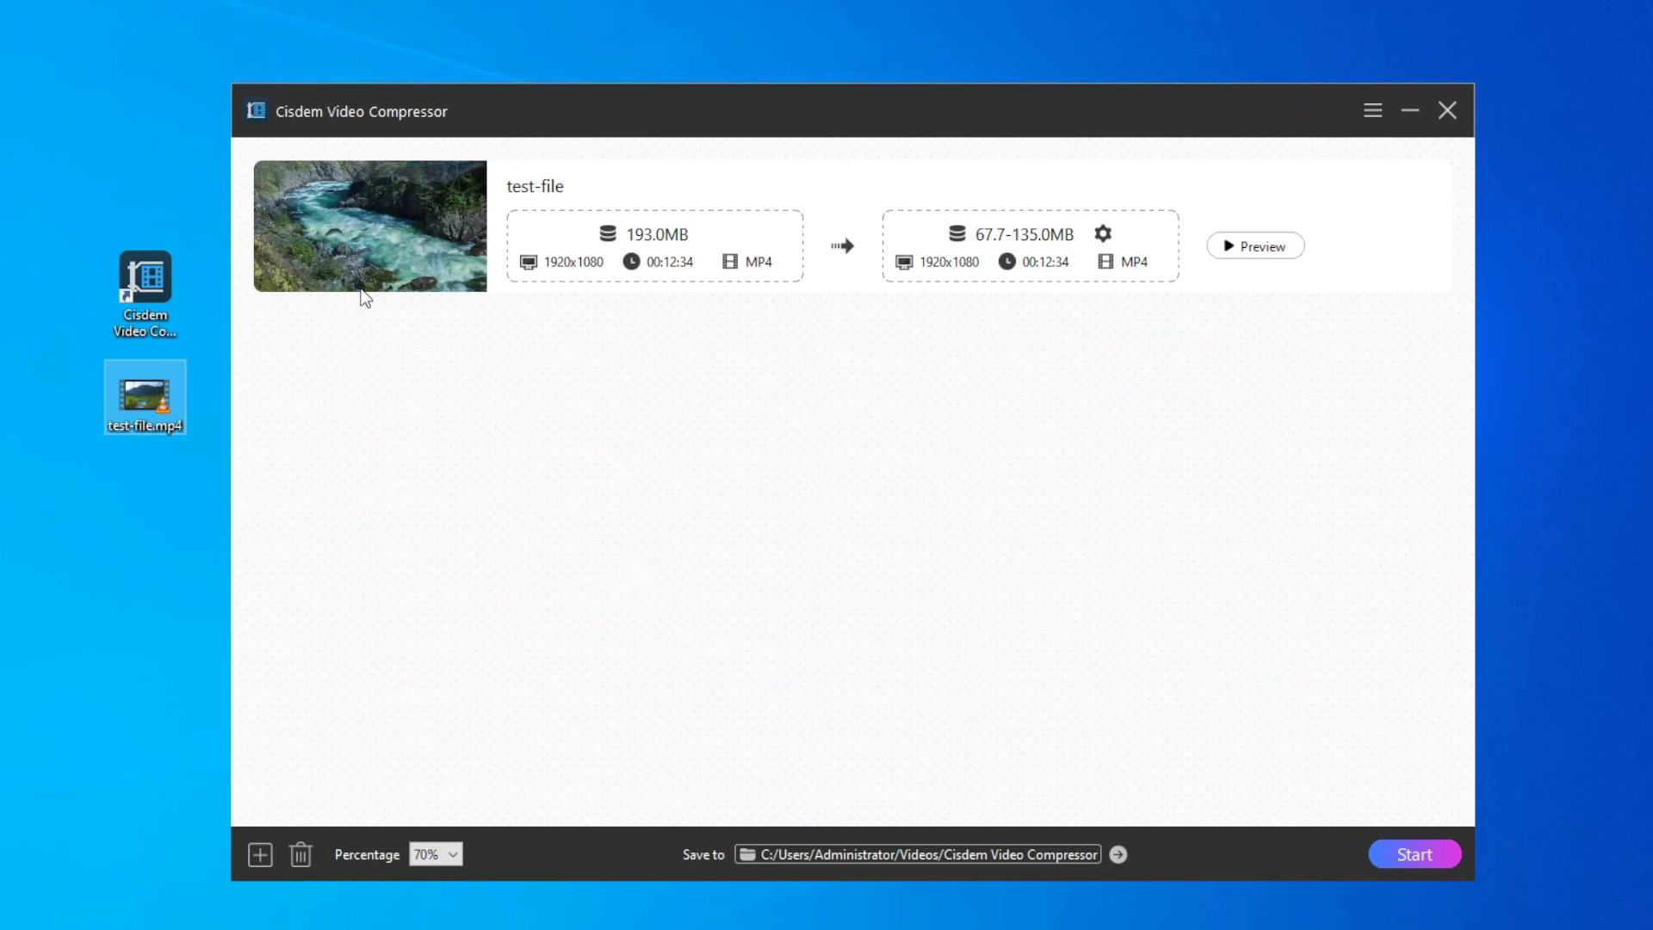
Step: Play the test-file clip in the player, then close the player
left_click(372, 231)
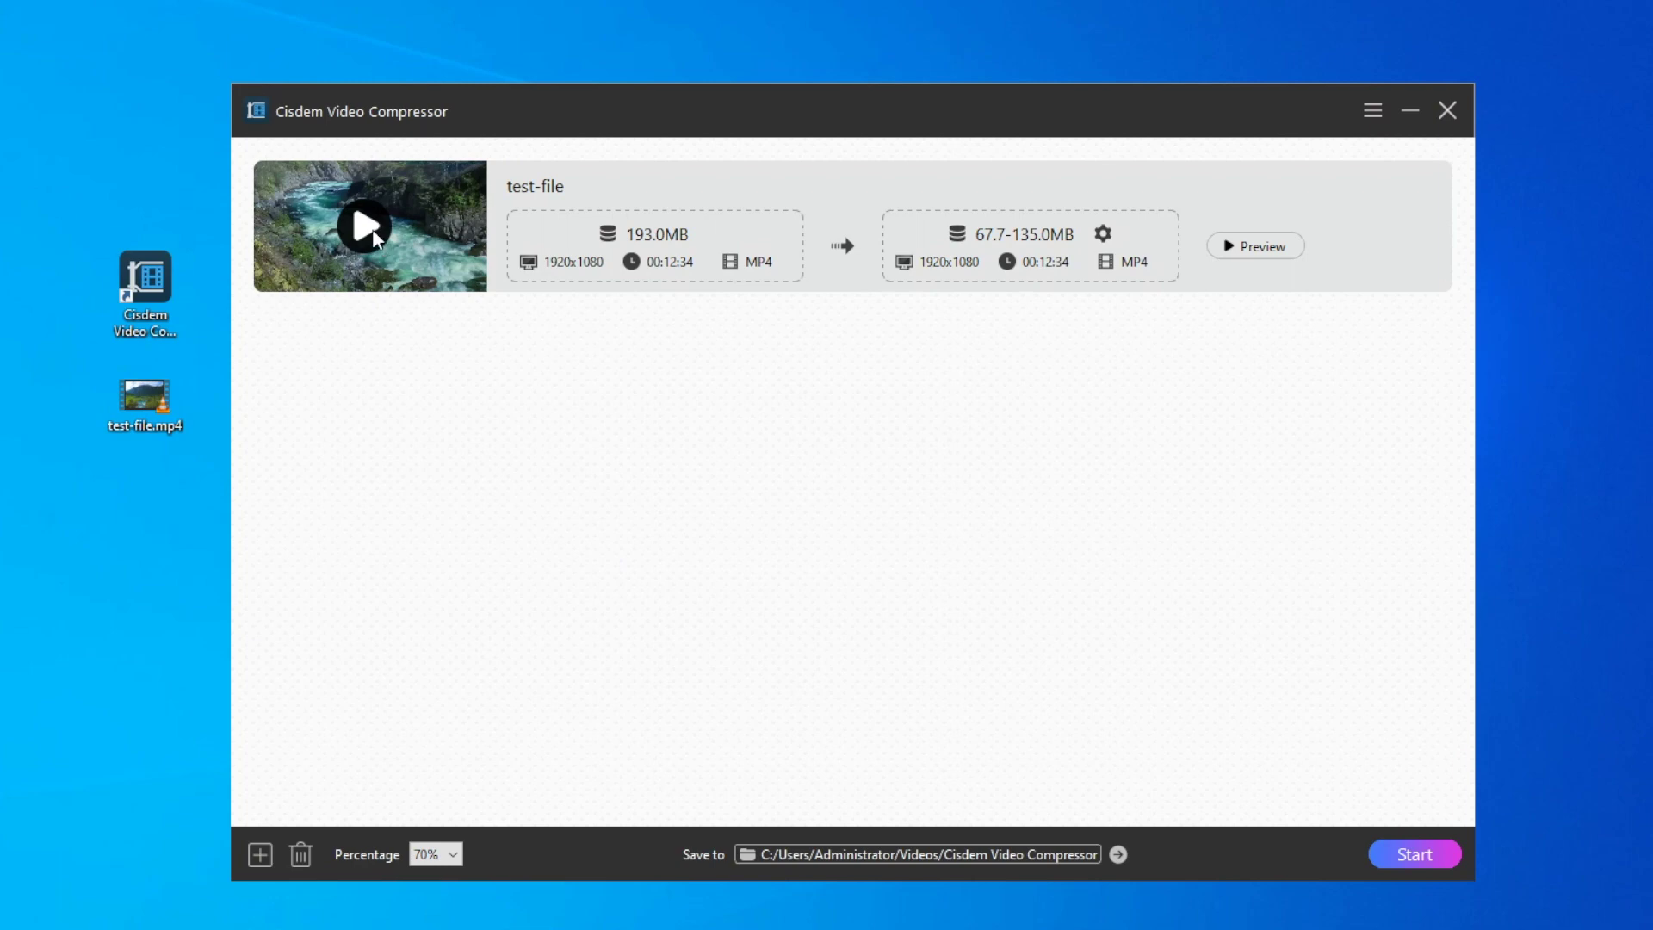
left_click(376, 238)
left_click_drag(492, 194, 636, 194)
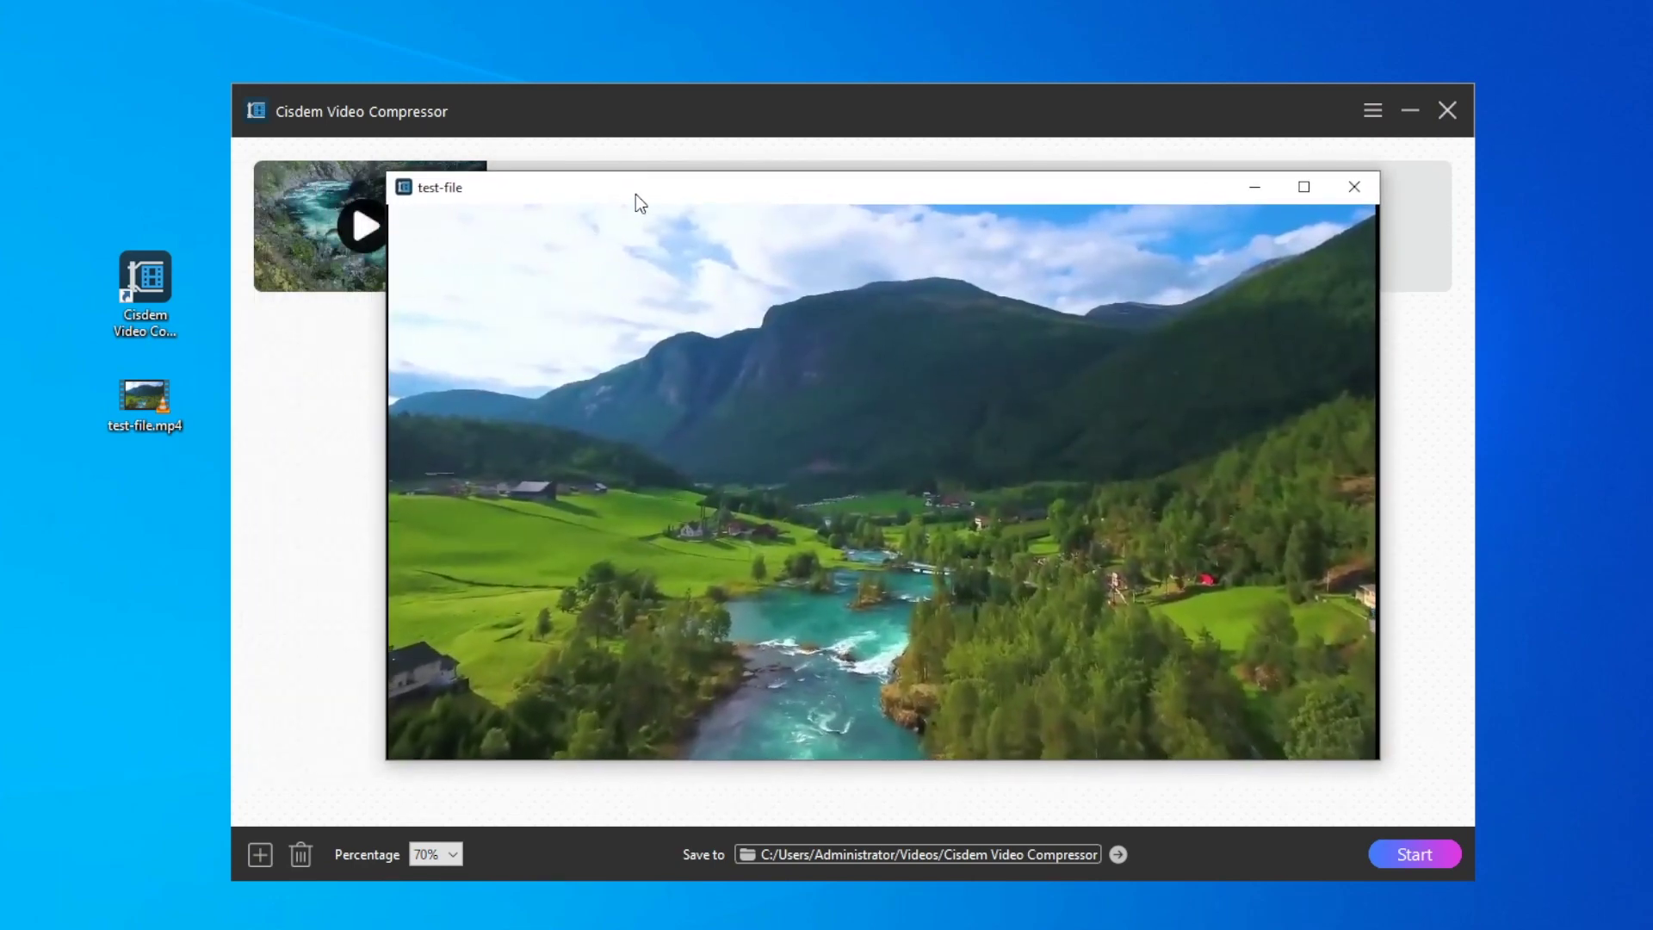
mouse_move(1080, 444)
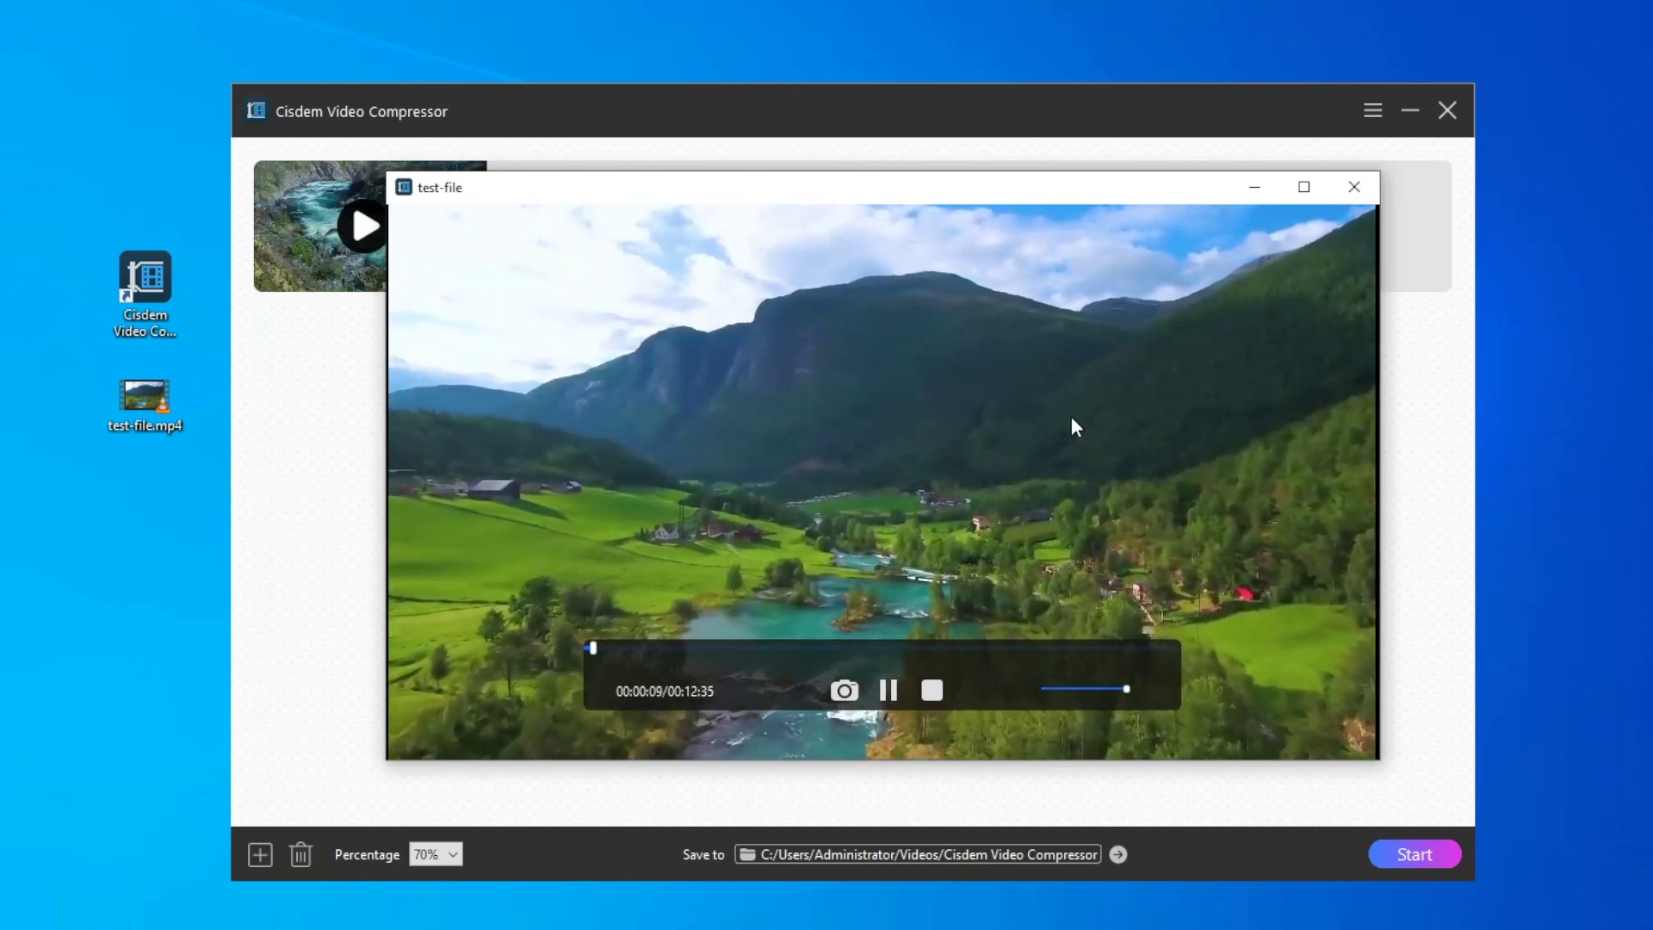
left_click(1355, 186)
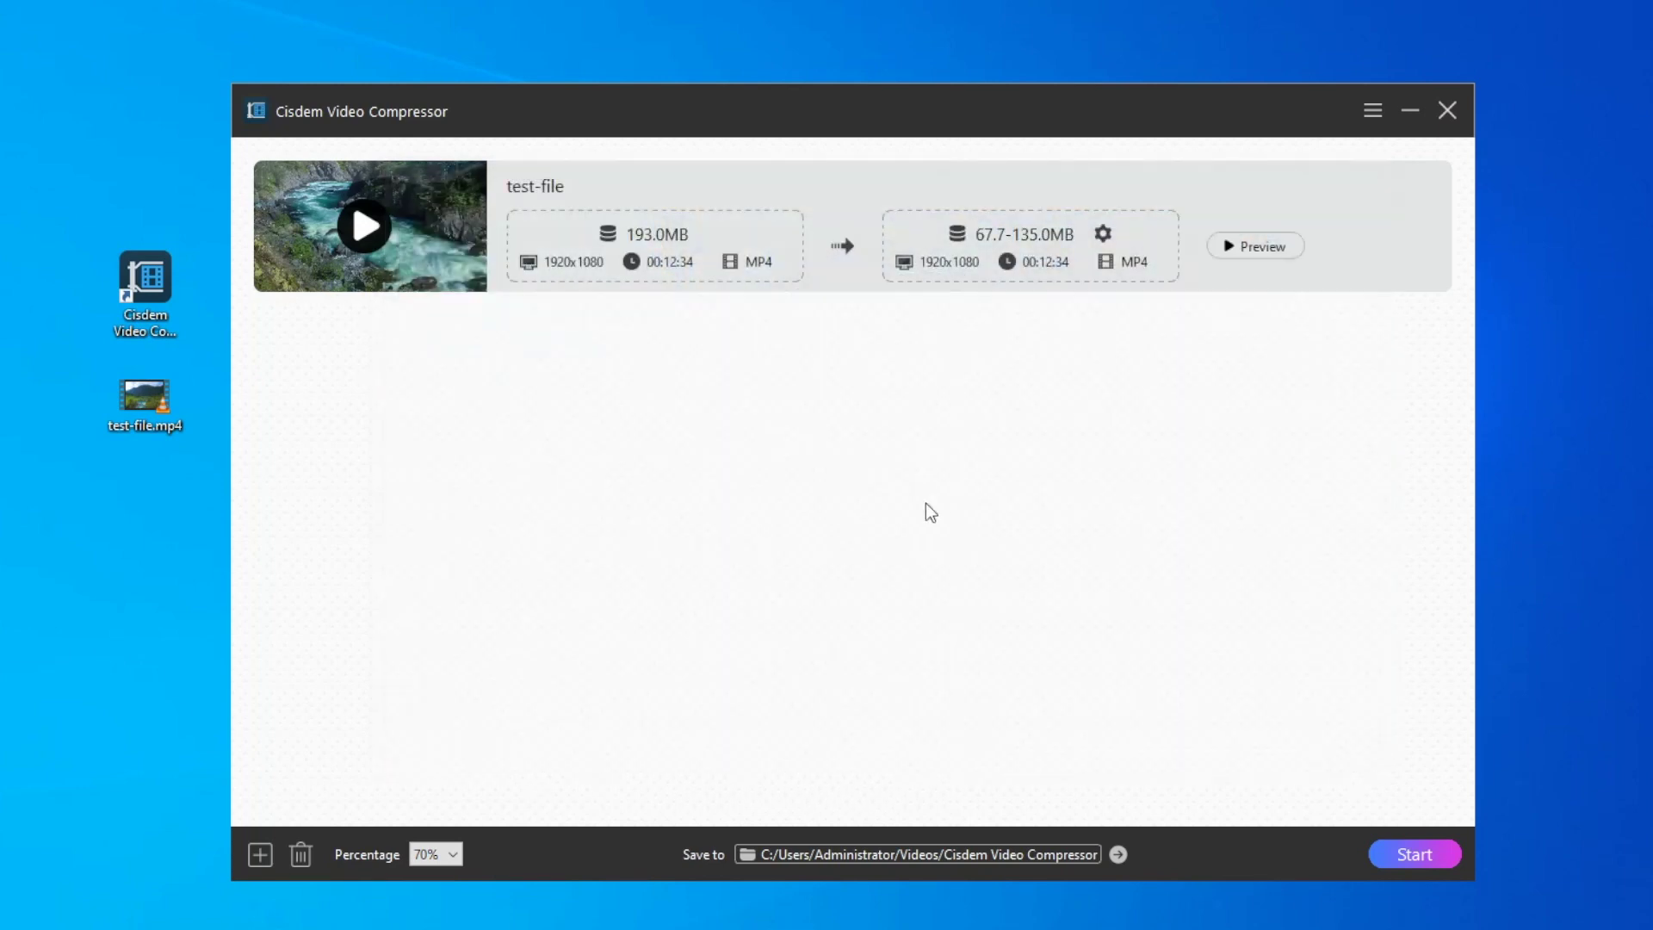
Step: Change the compression percentage from 90% to 20%, giving a 19.3–38.0MB estimate
left_click(423, 856)
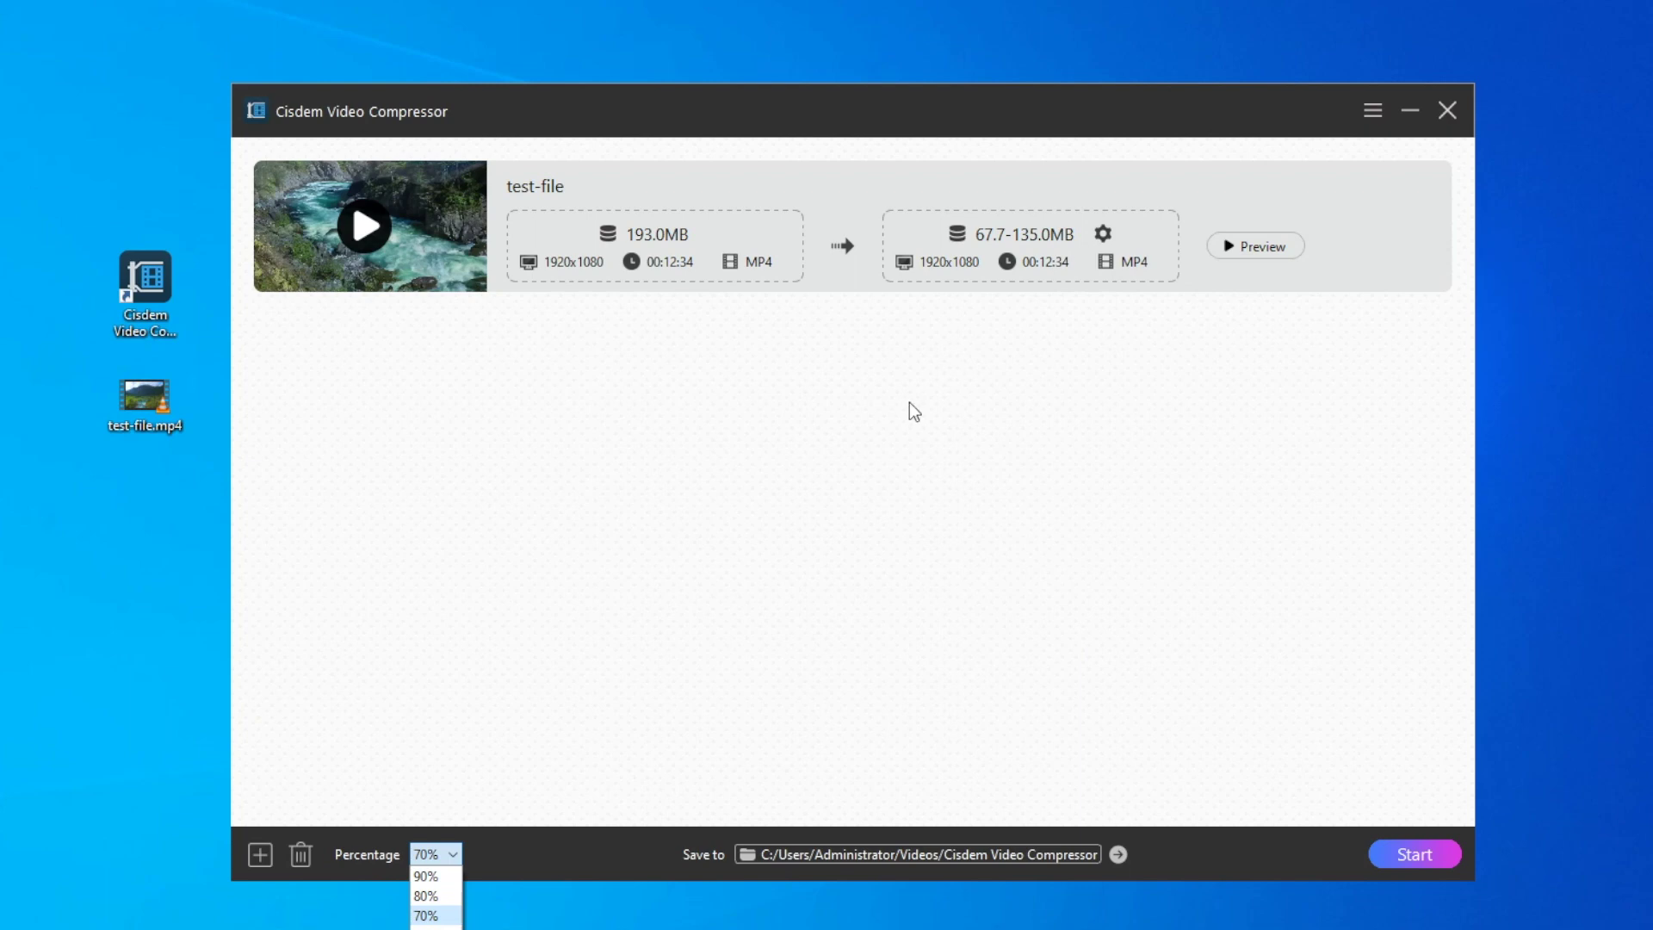
left_click(447, 875)
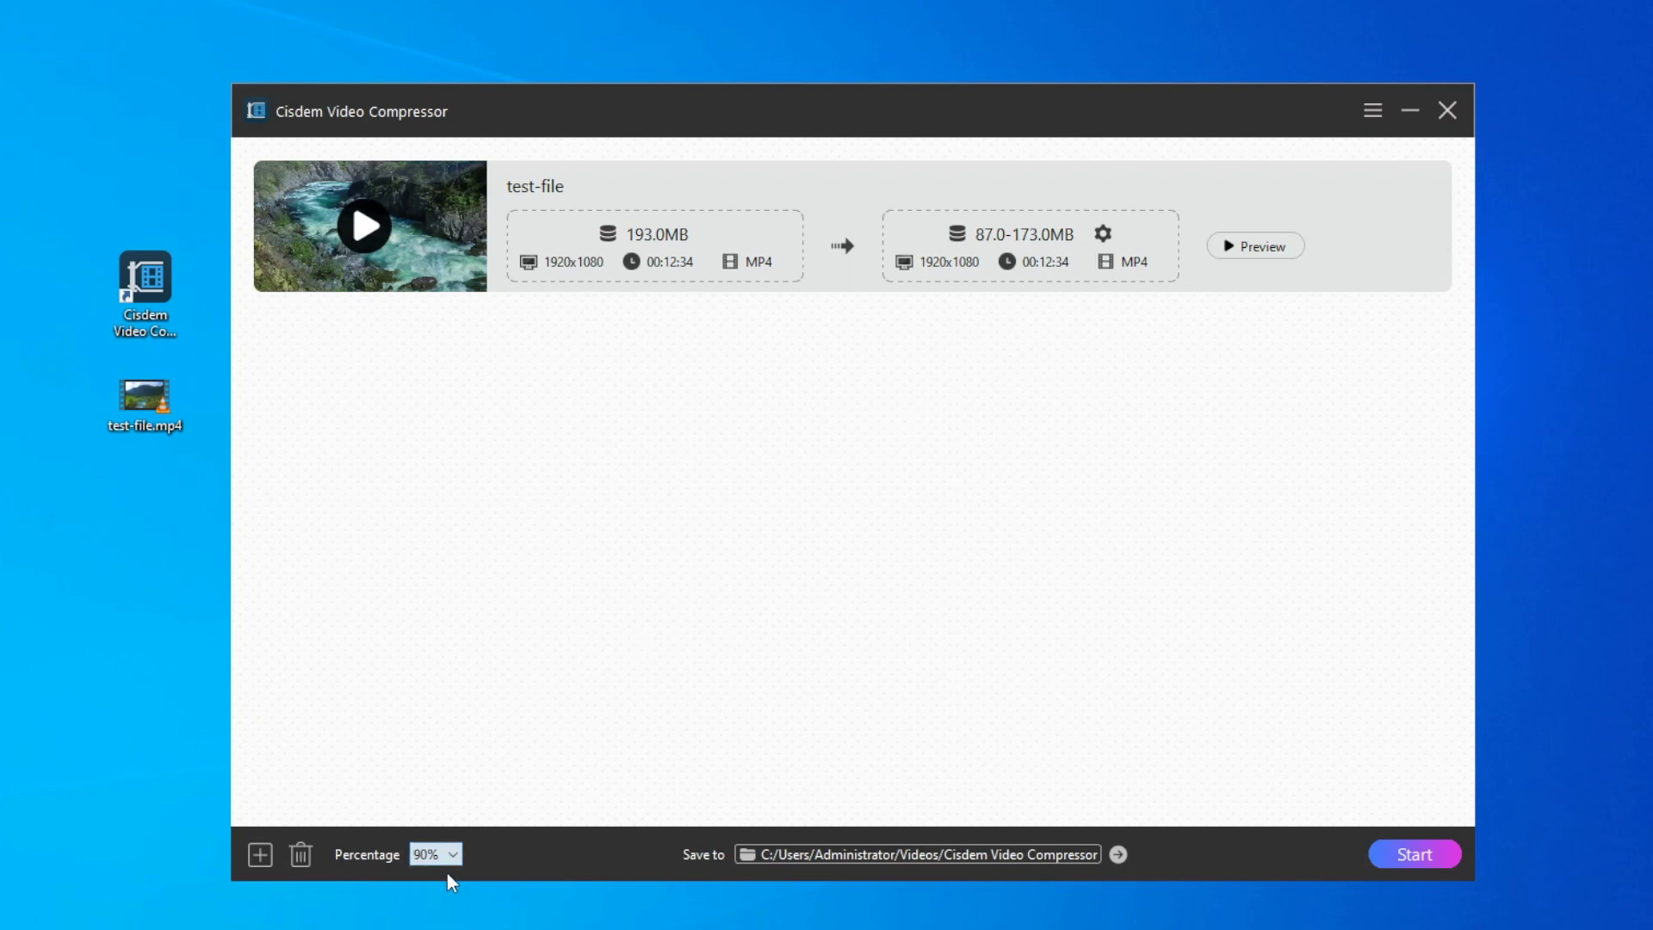
left_click(447, 876)
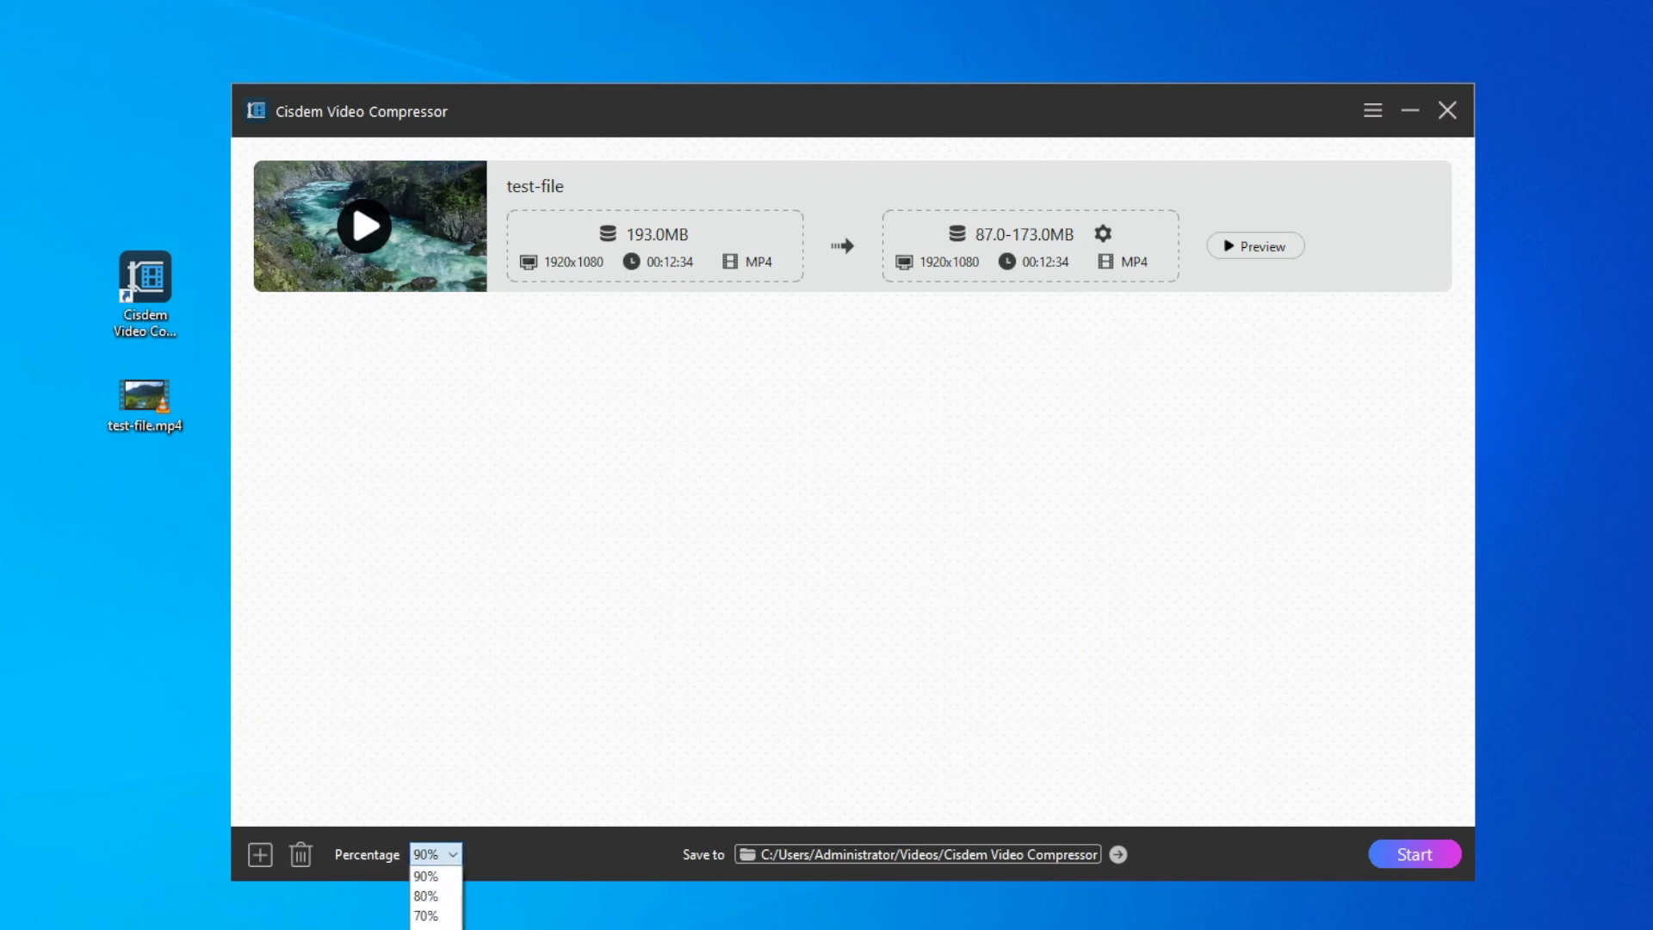
left_click(430, 911)
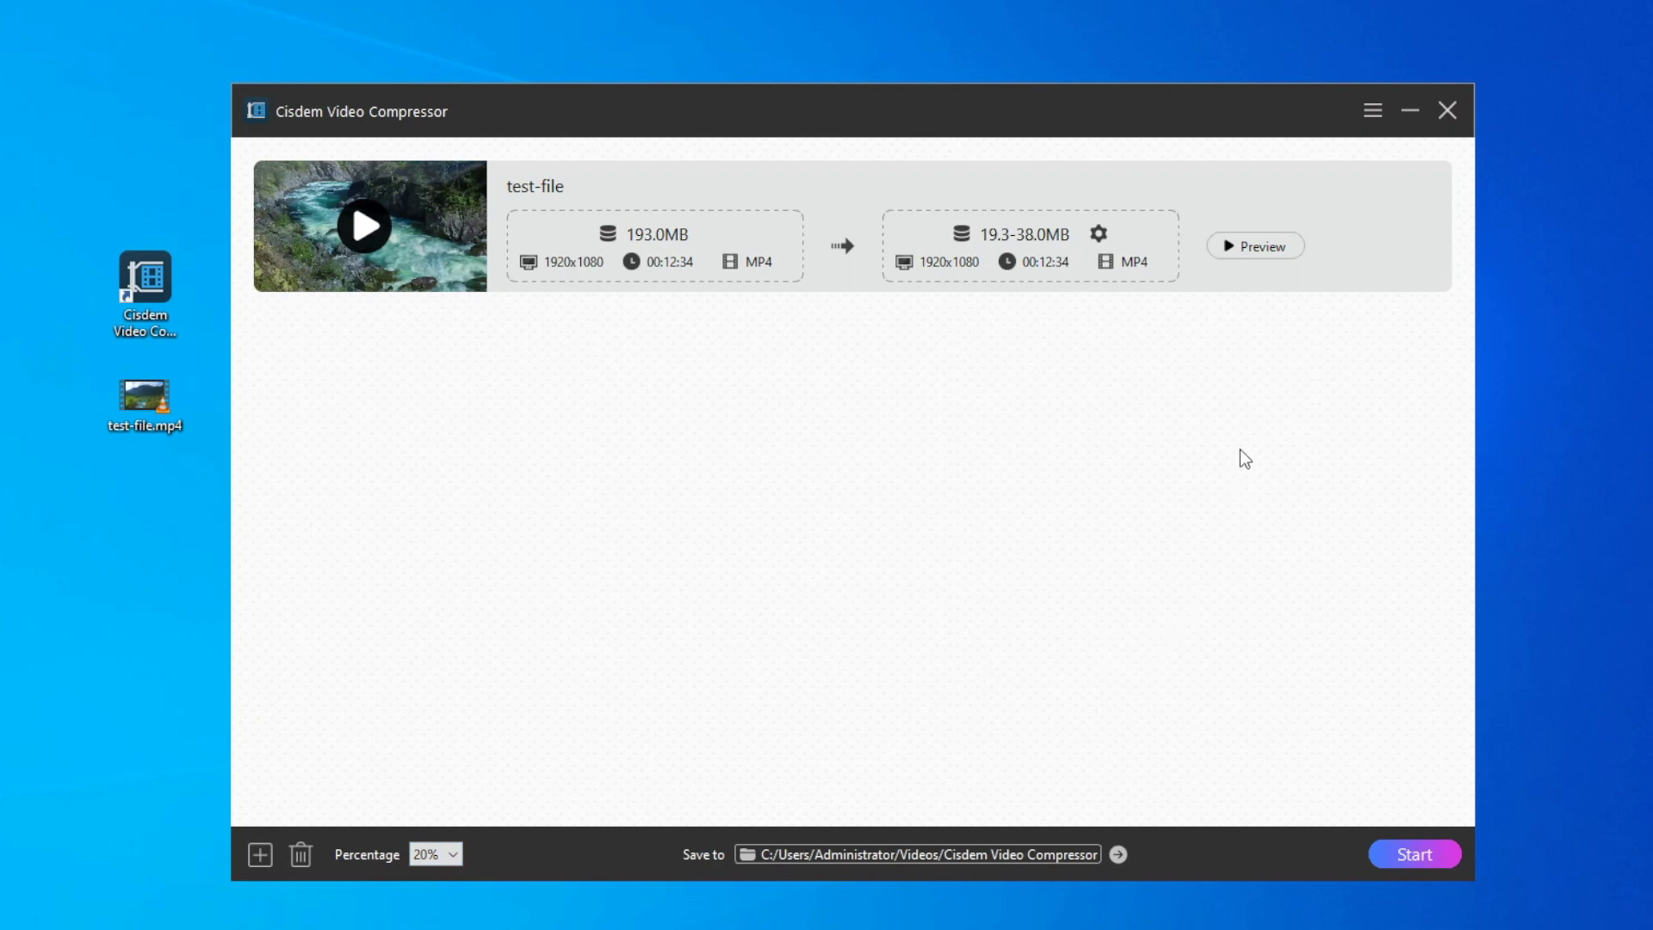
left_click(1099, 233)
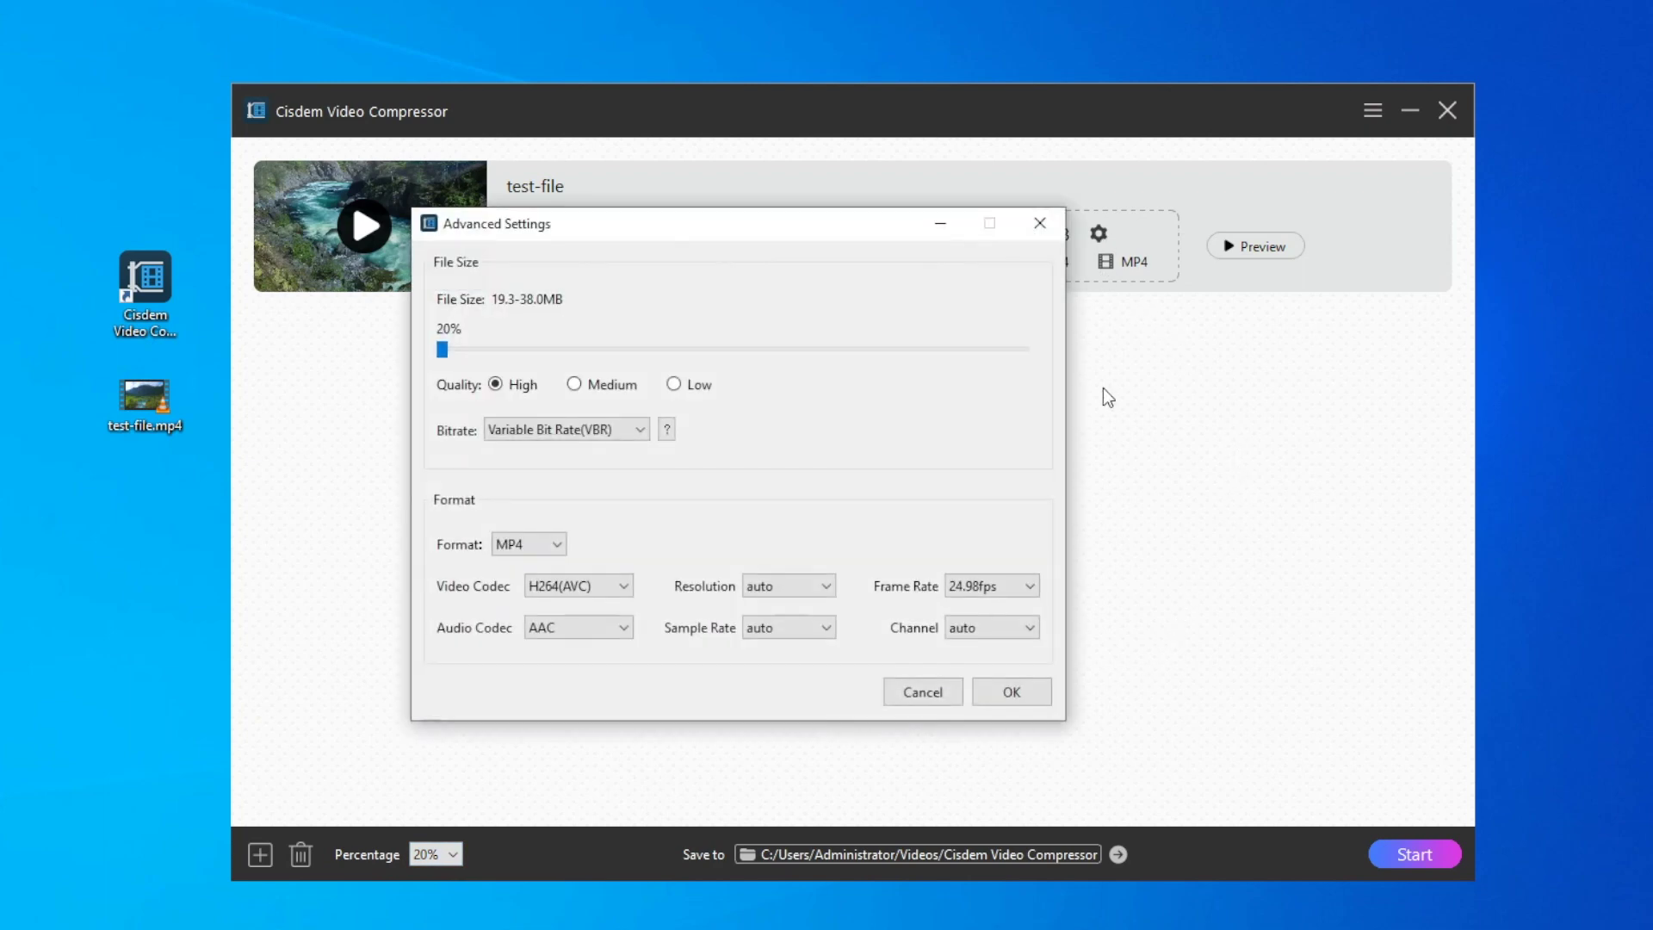
left_click_drag(442, 349, 730, 349)
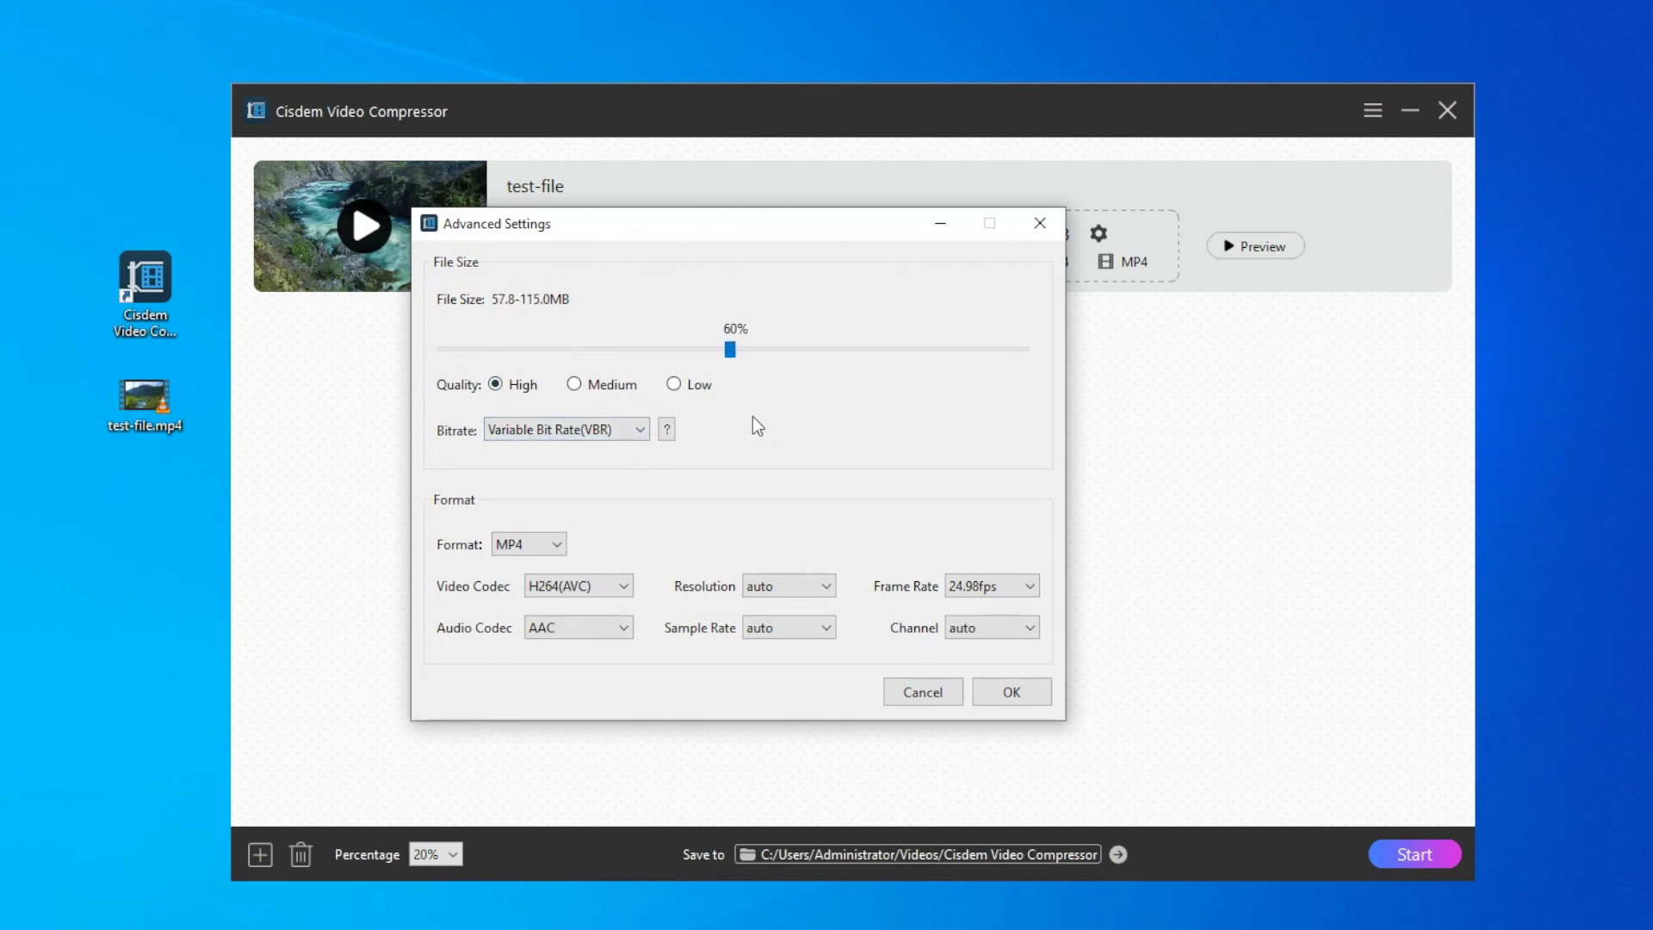
left_click(619, 431)
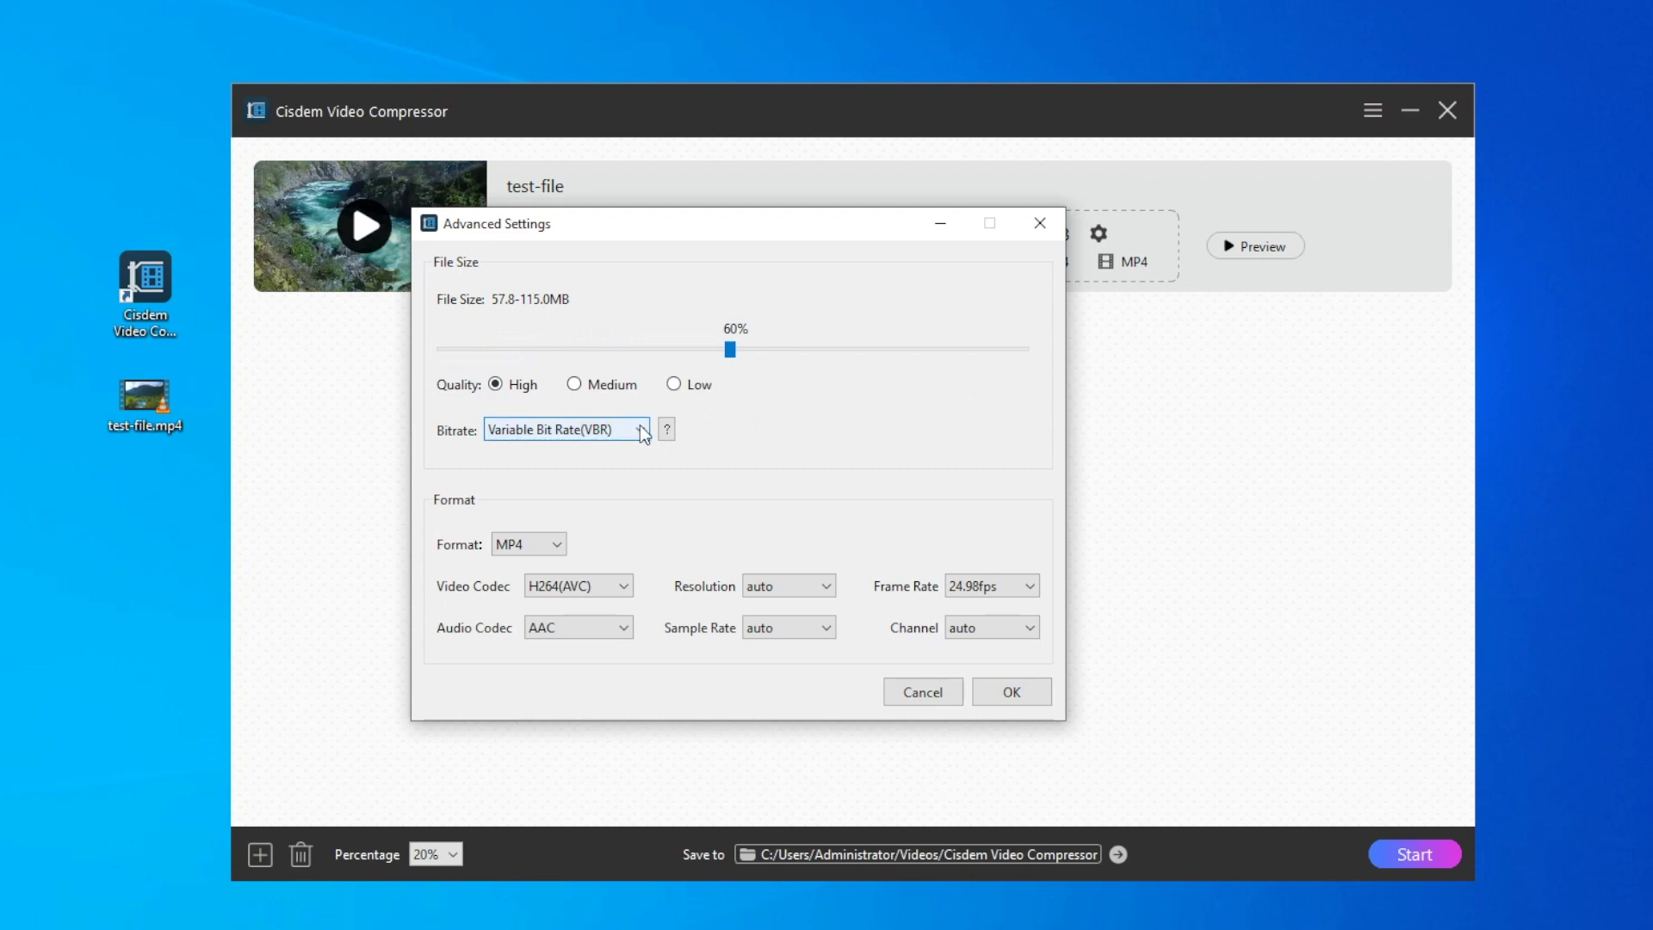
left_click(642, 430)
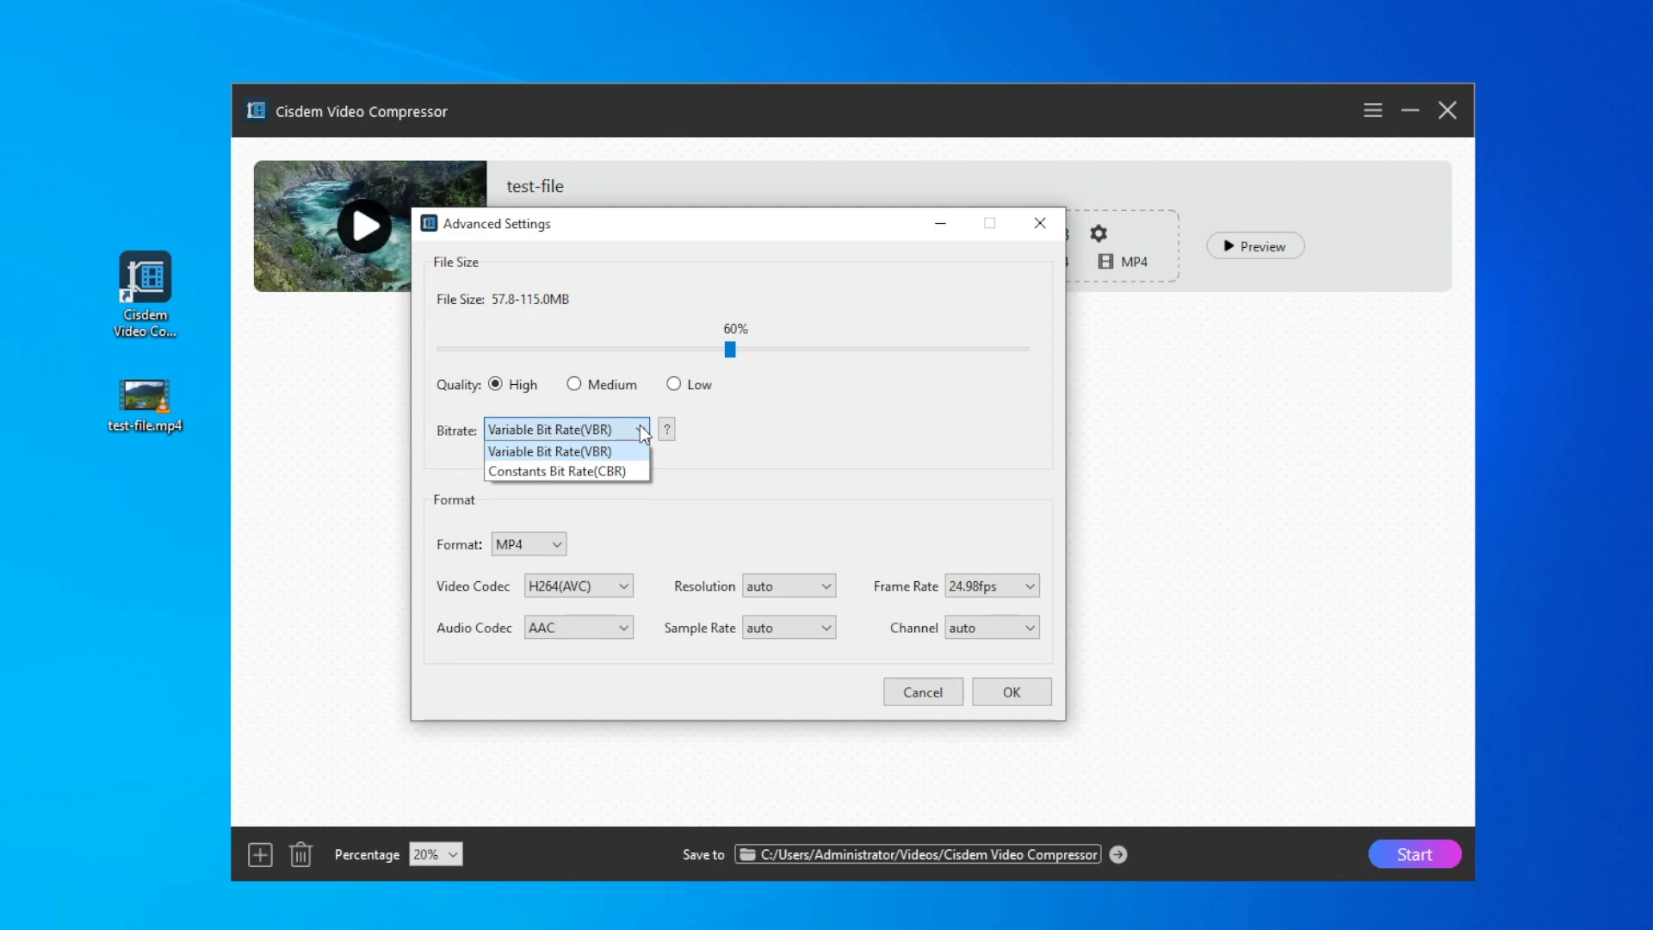
left_click(667, 428)
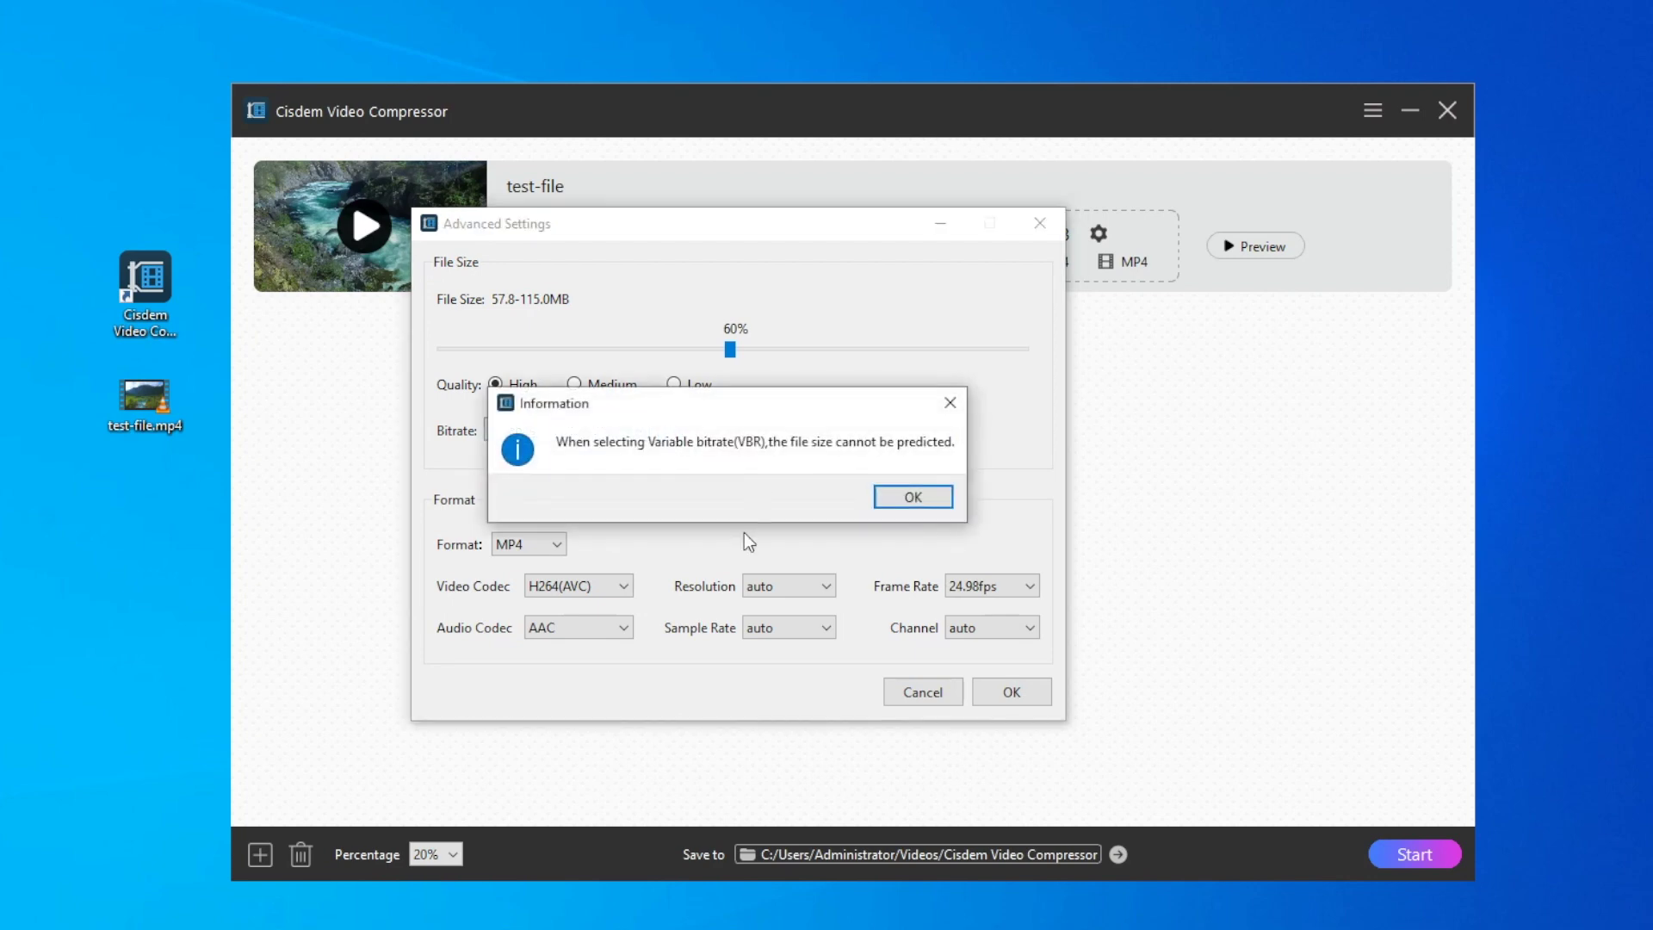
left_click(930, 502)
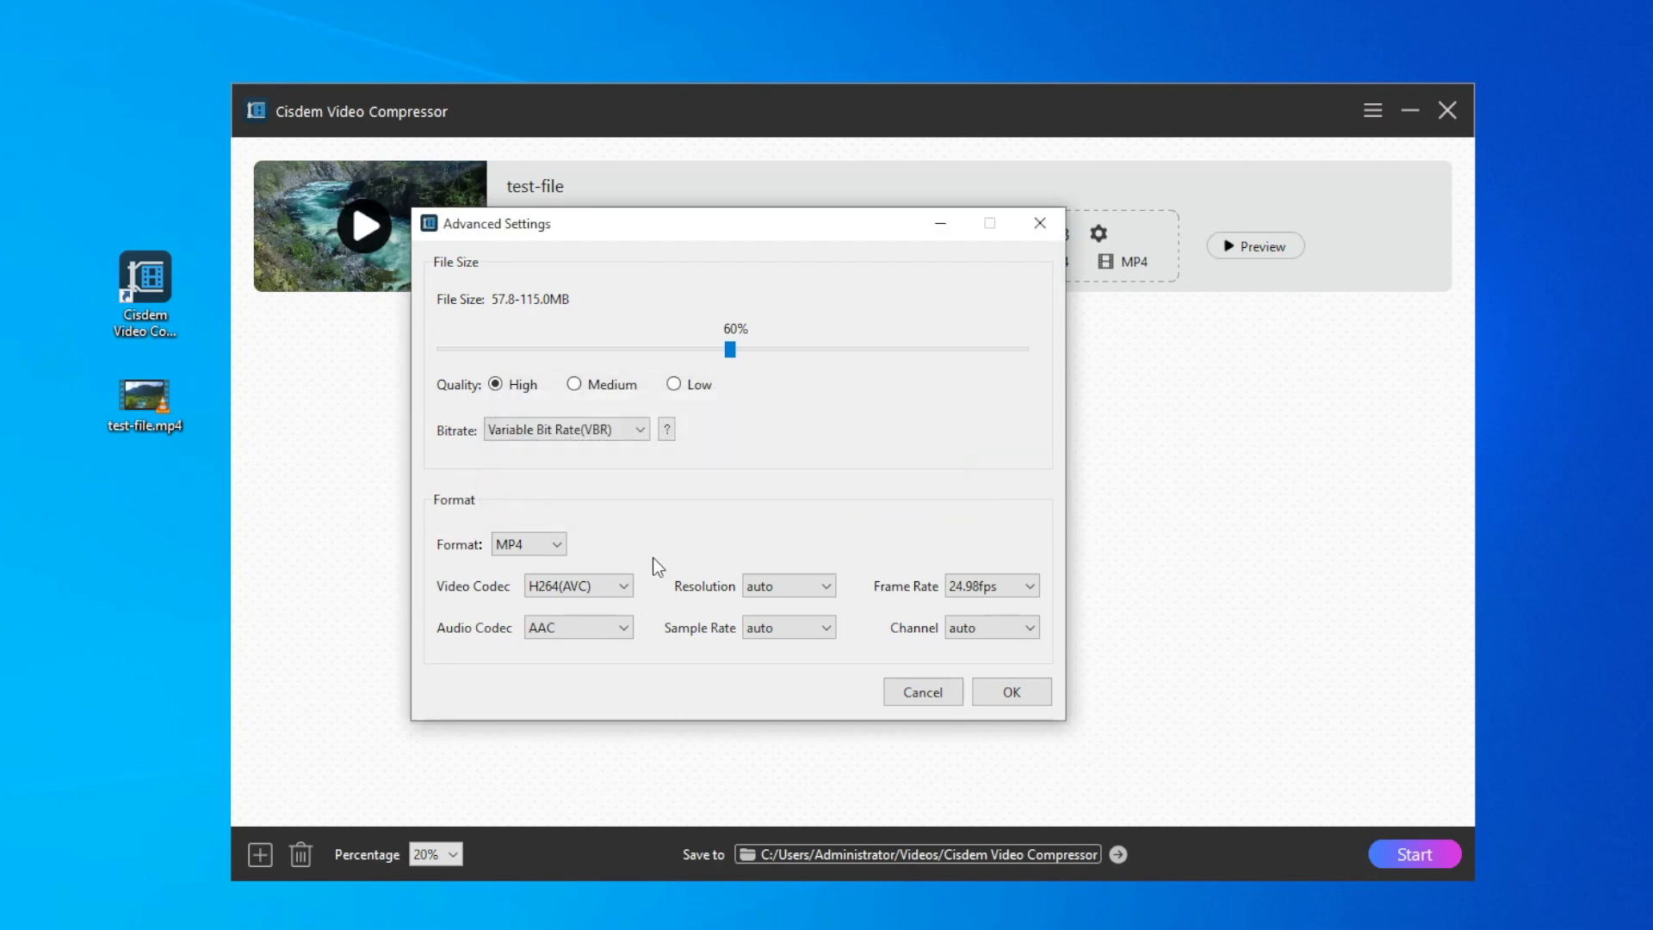
left_click(559, 546)
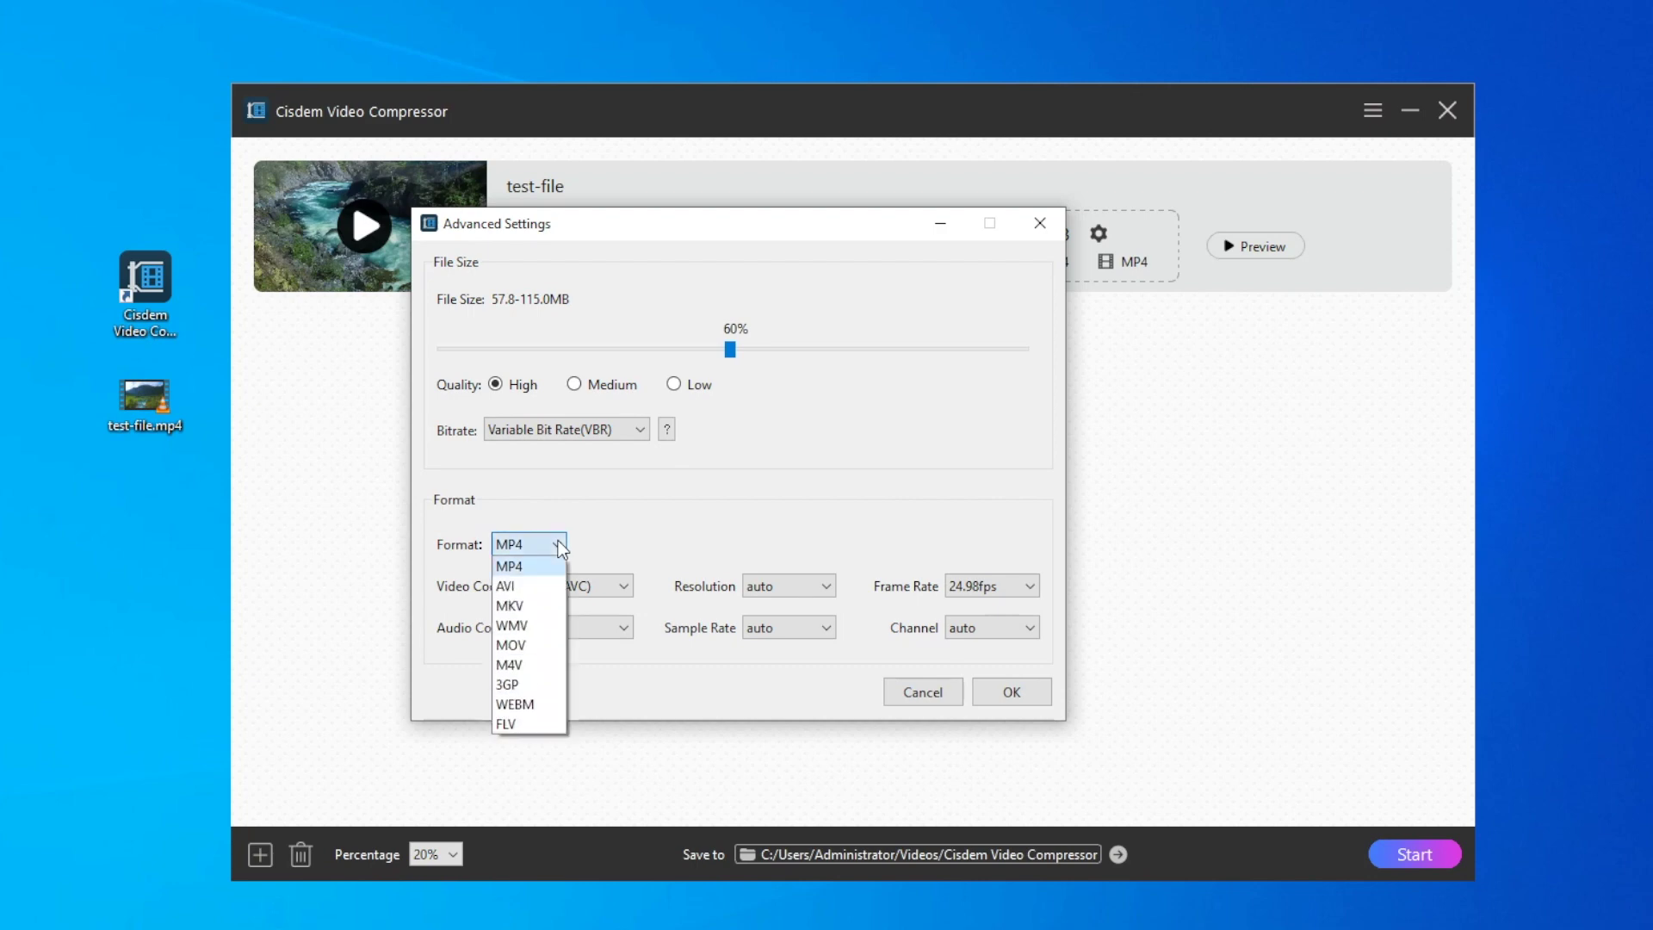
left_click(562, 548)
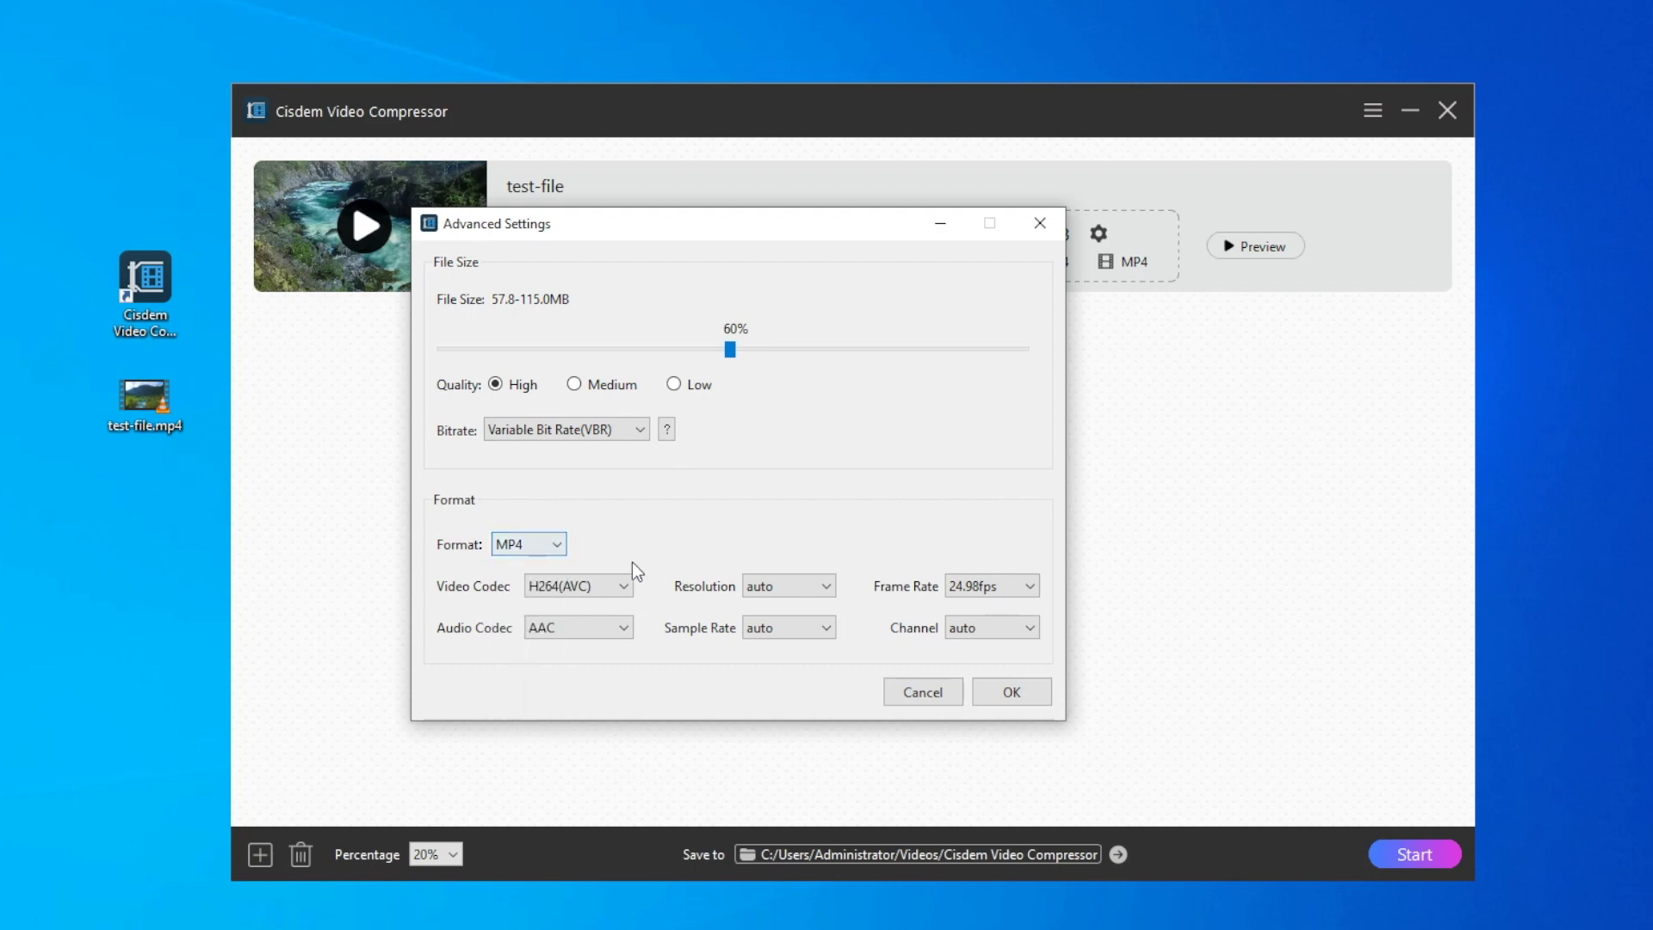
left_click(632, 582)
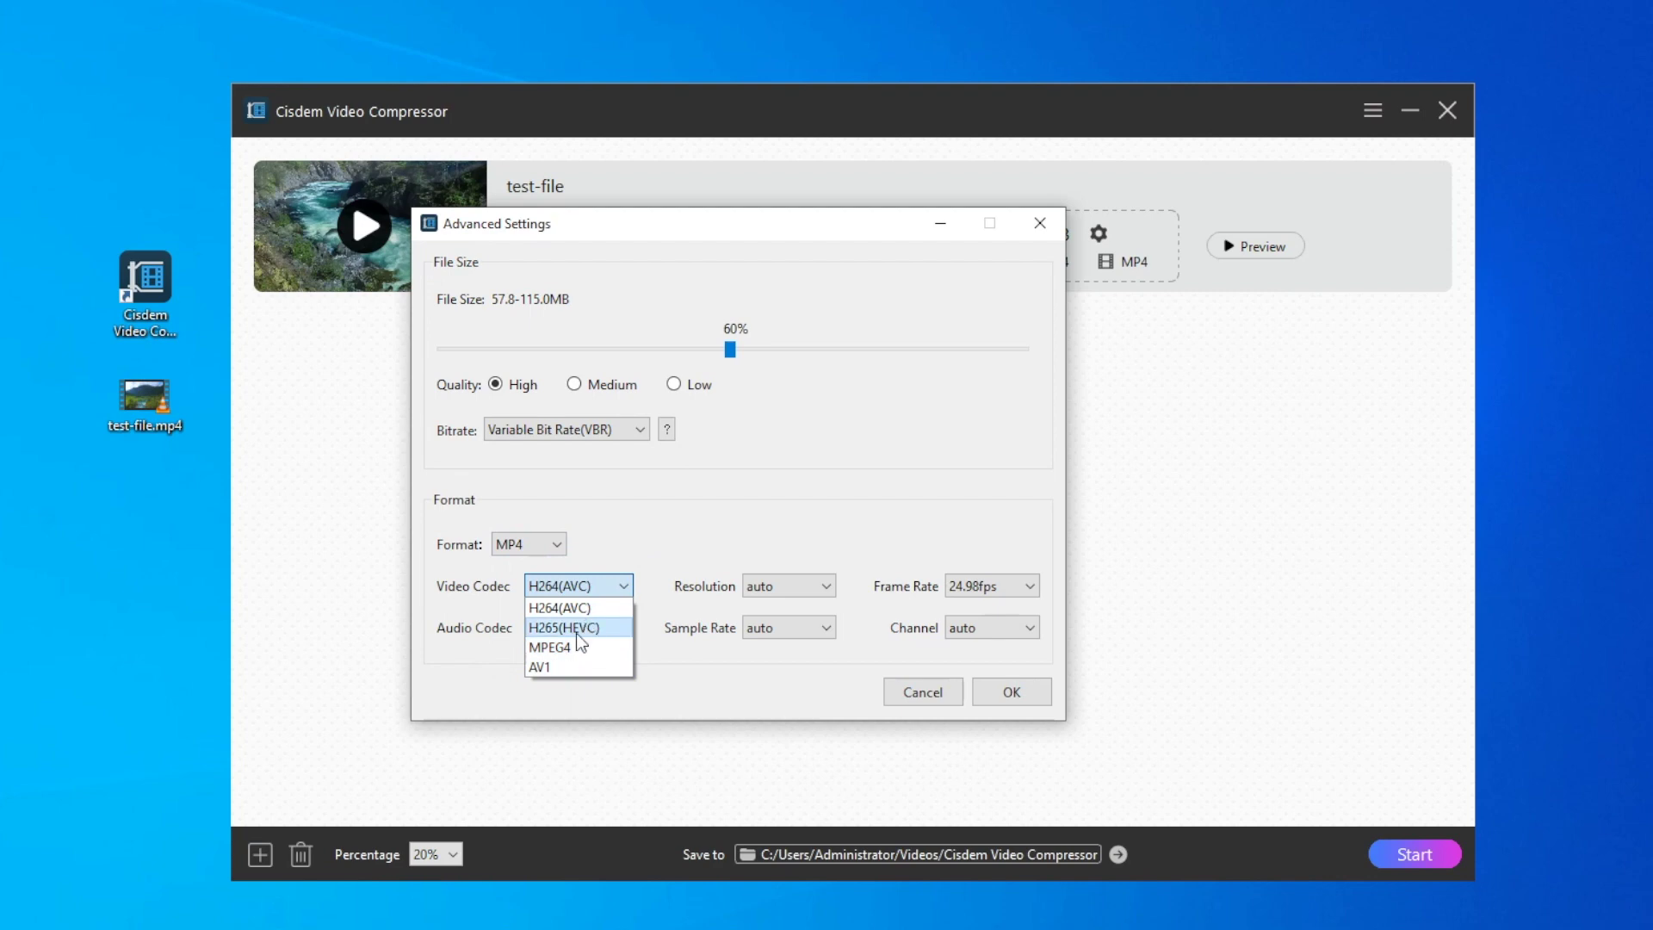
left_click(745, 586)
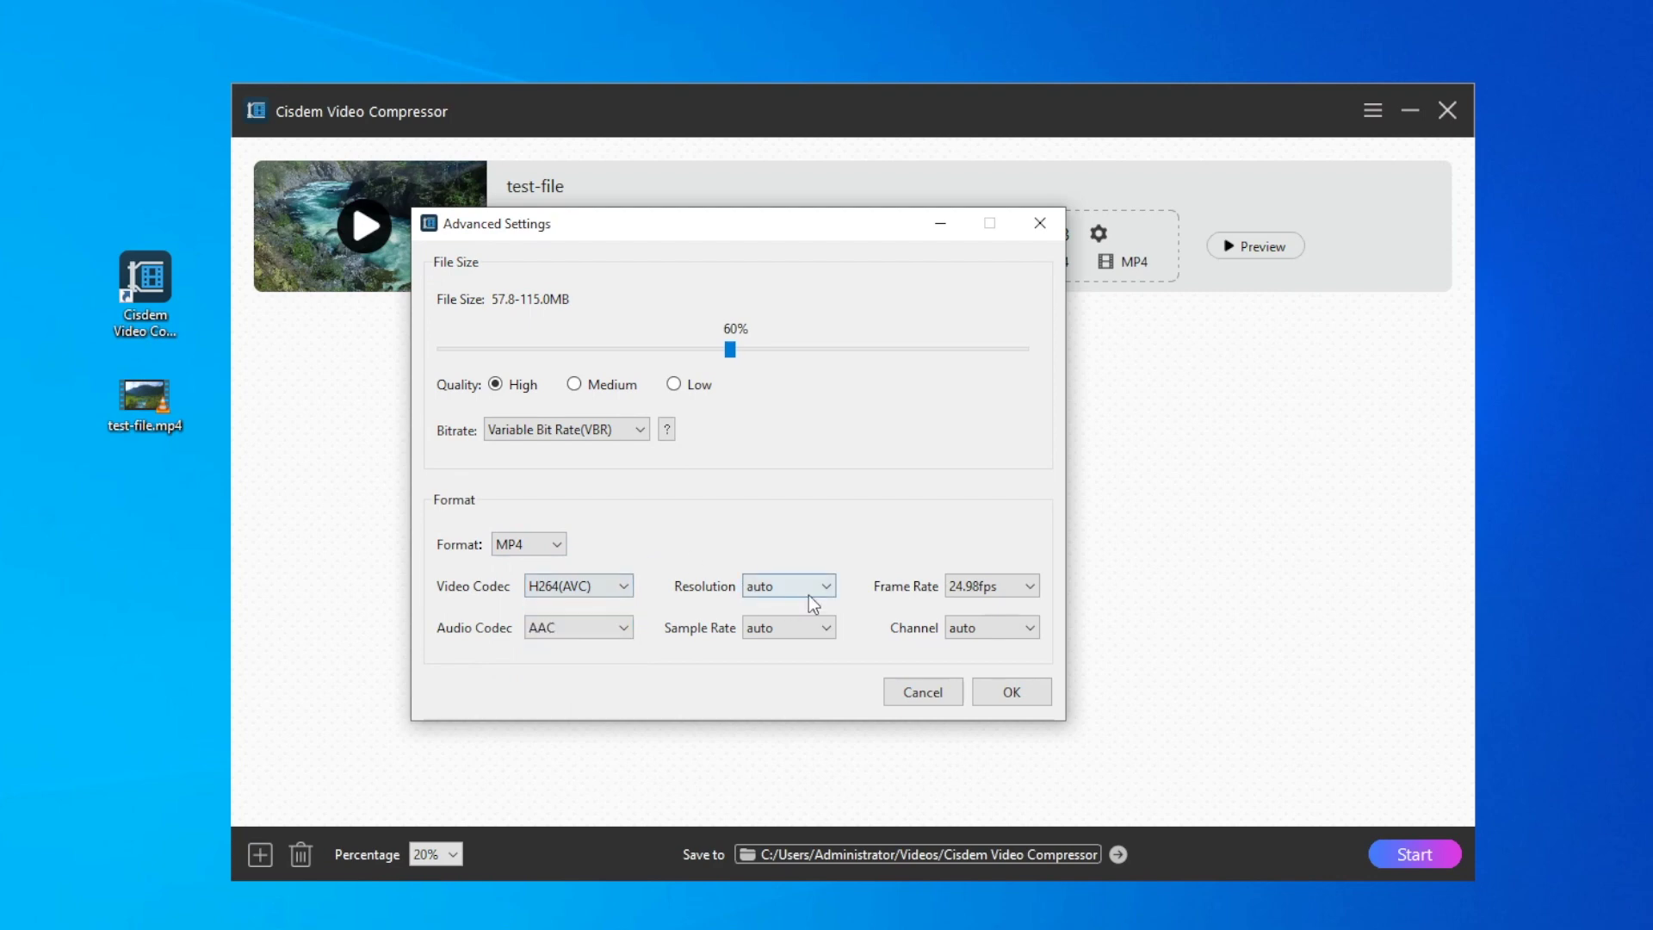
left_click(824, 586)
left_click_drag(825, 643, 833, 753)
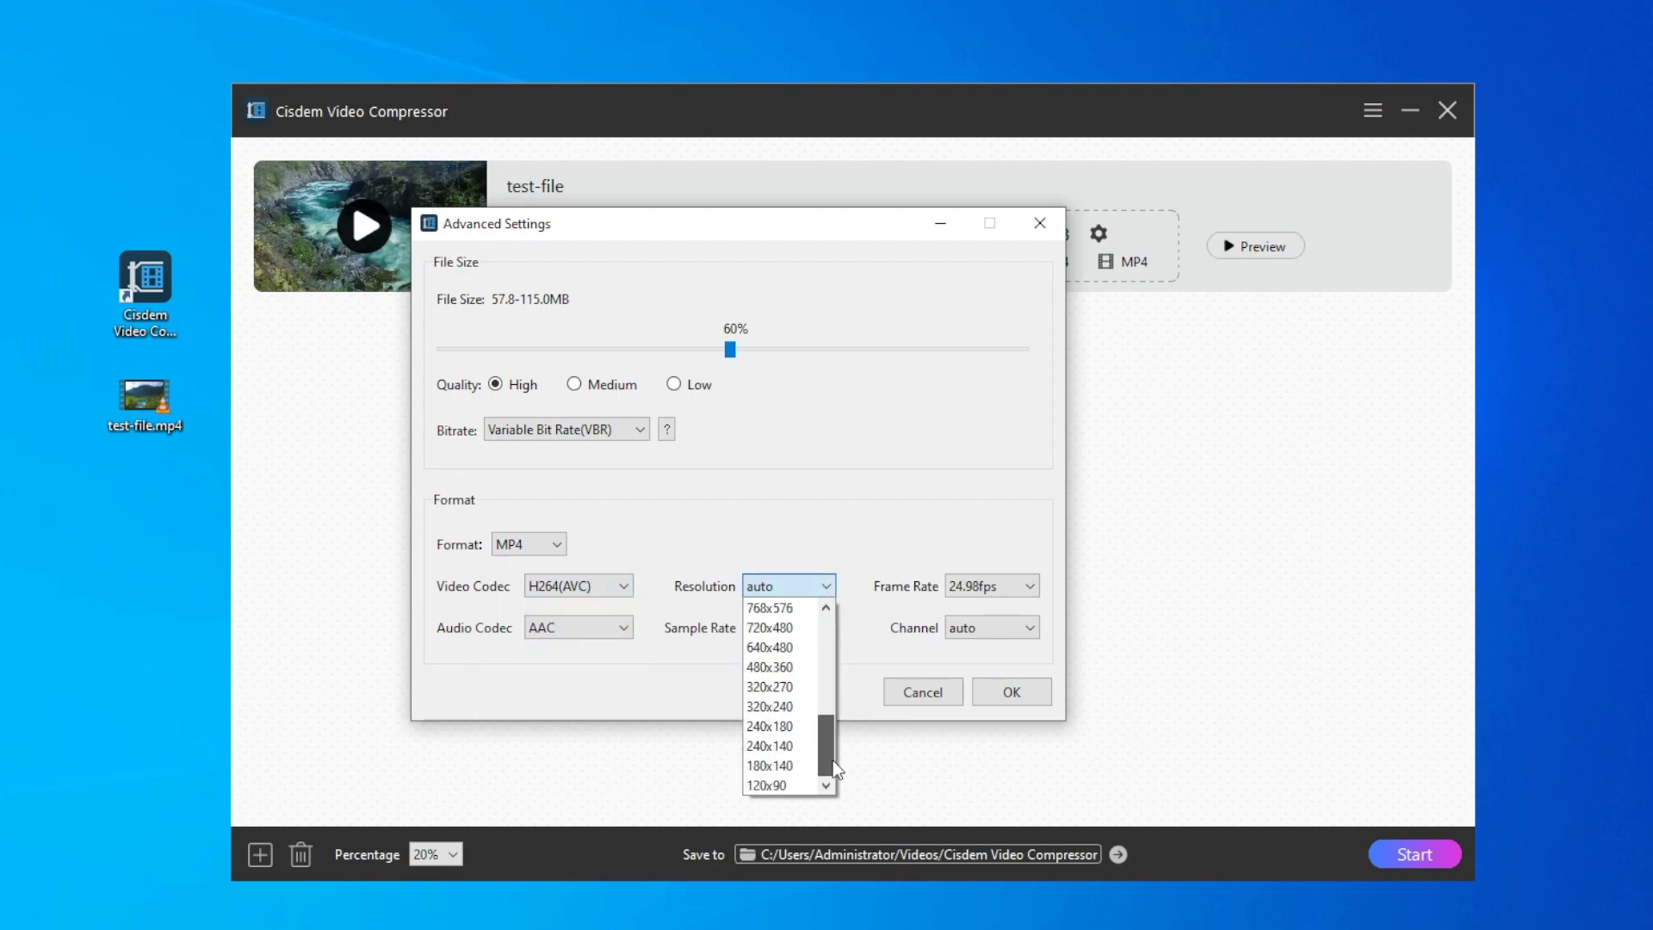
left_click(1031, 587)
left_click(1035, 585)
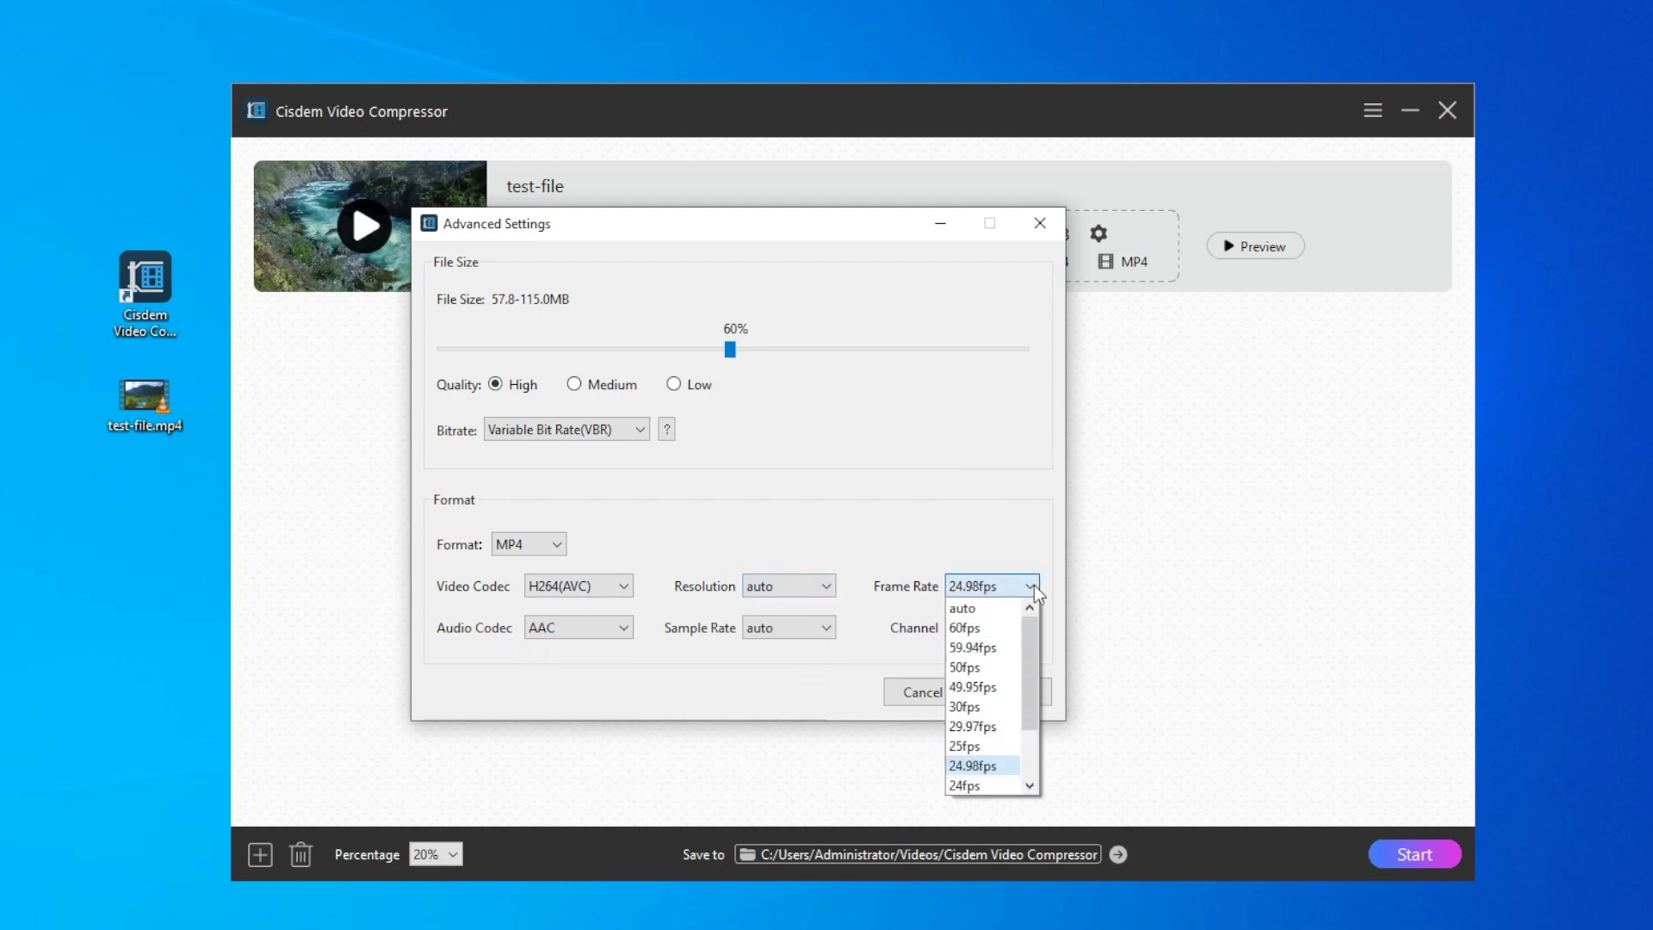
left_click_drag(1037, 638, 1037, 680)
left_click(643, 667)
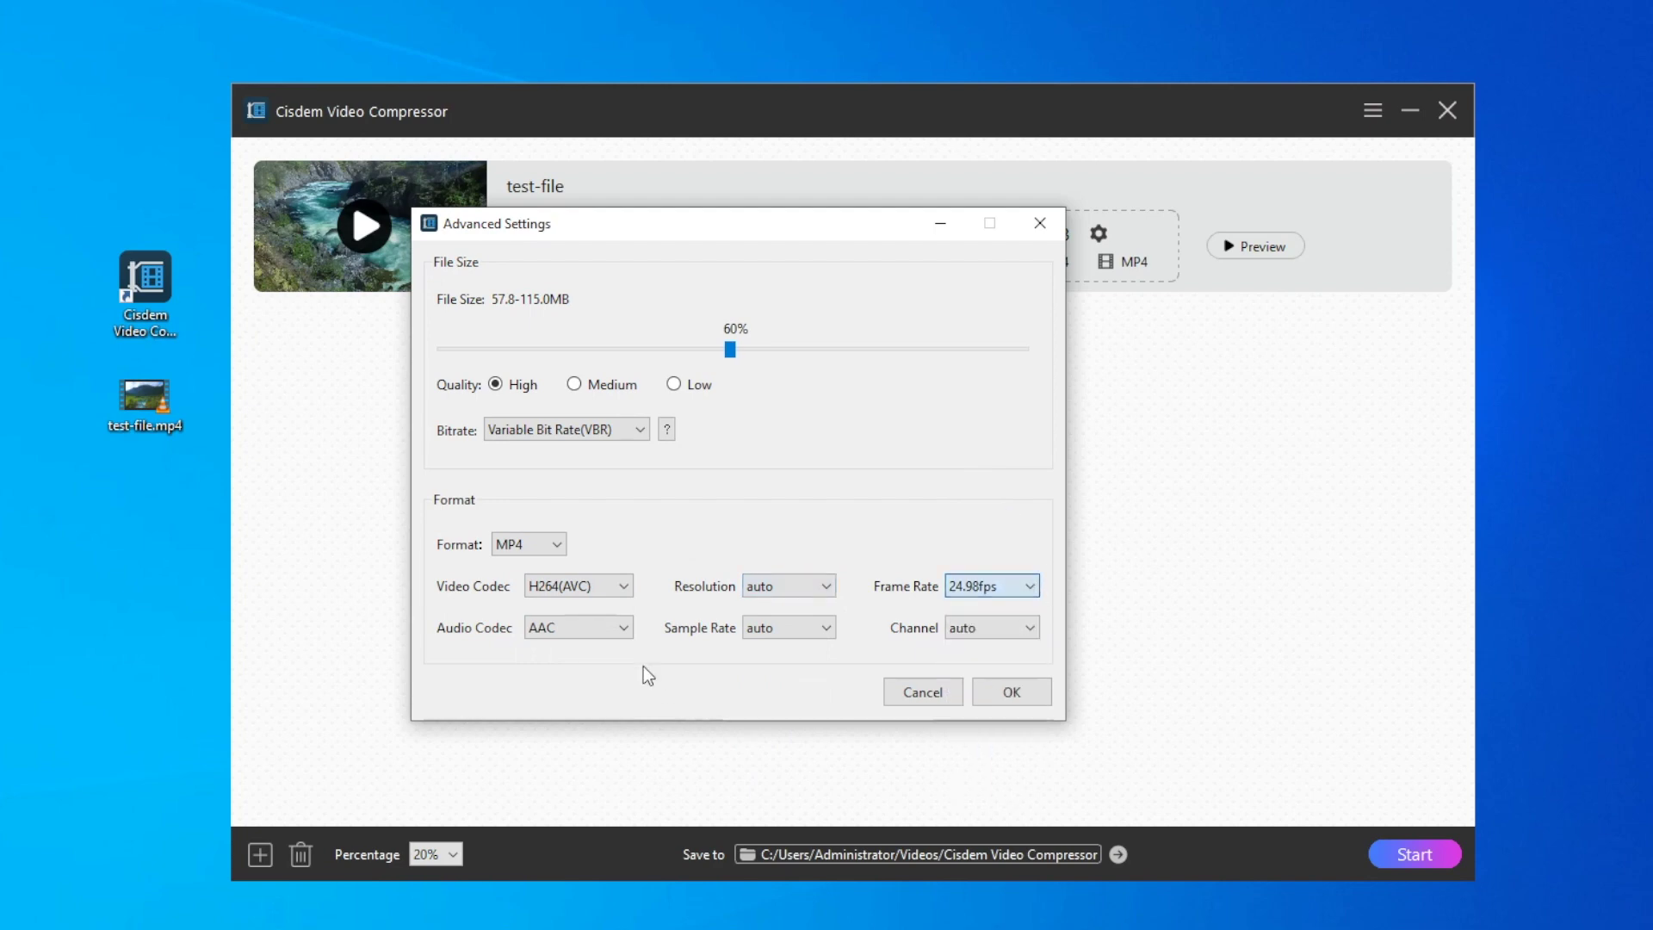
left_click(623, 628)
left_click(708, 669)
left_click(825, 629)
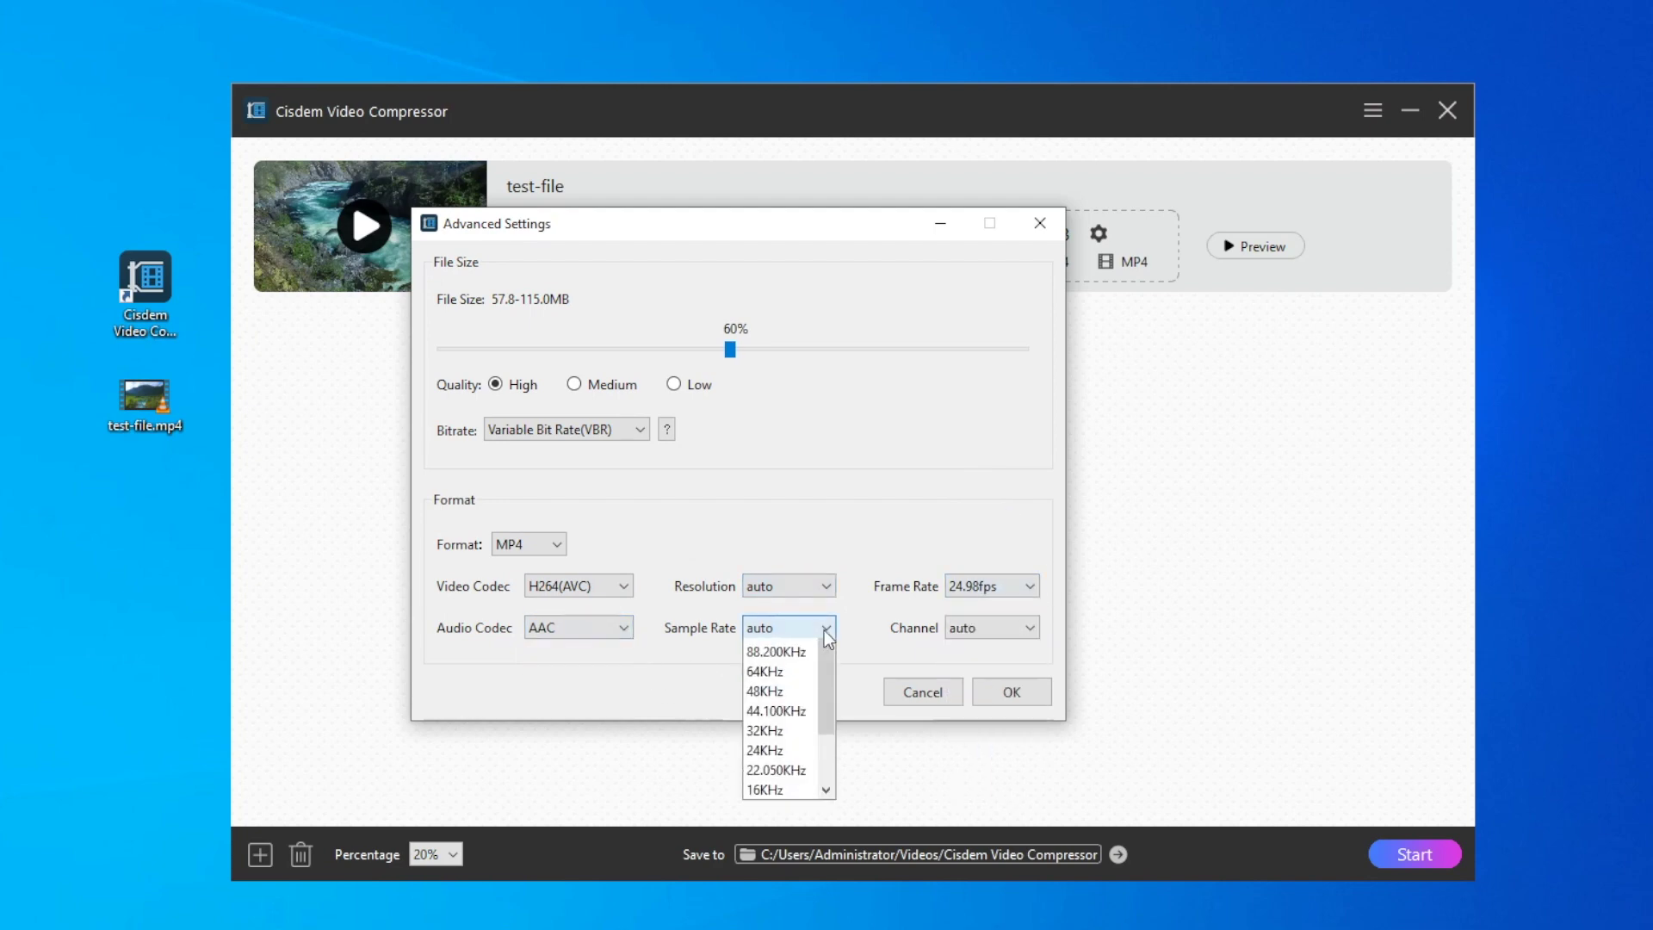
left_click_drag(832, 663, 827, 767)
left_click(989, 663)
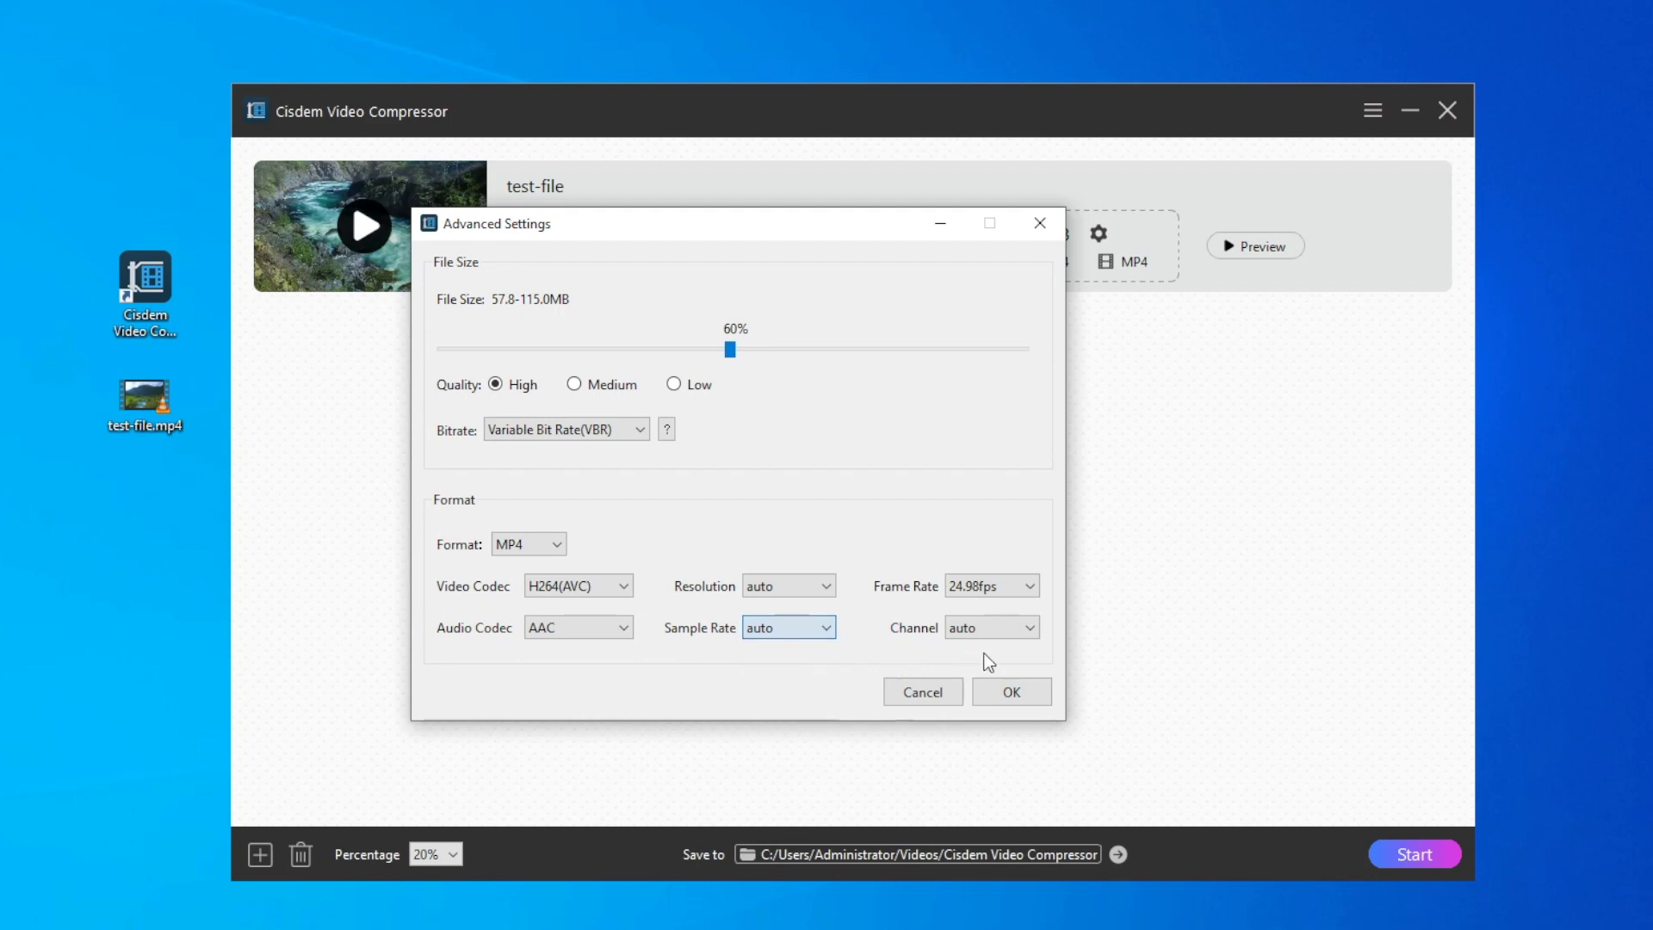
left_click(1025, 630)
left_click(911, 657)
left_click(998, 694)
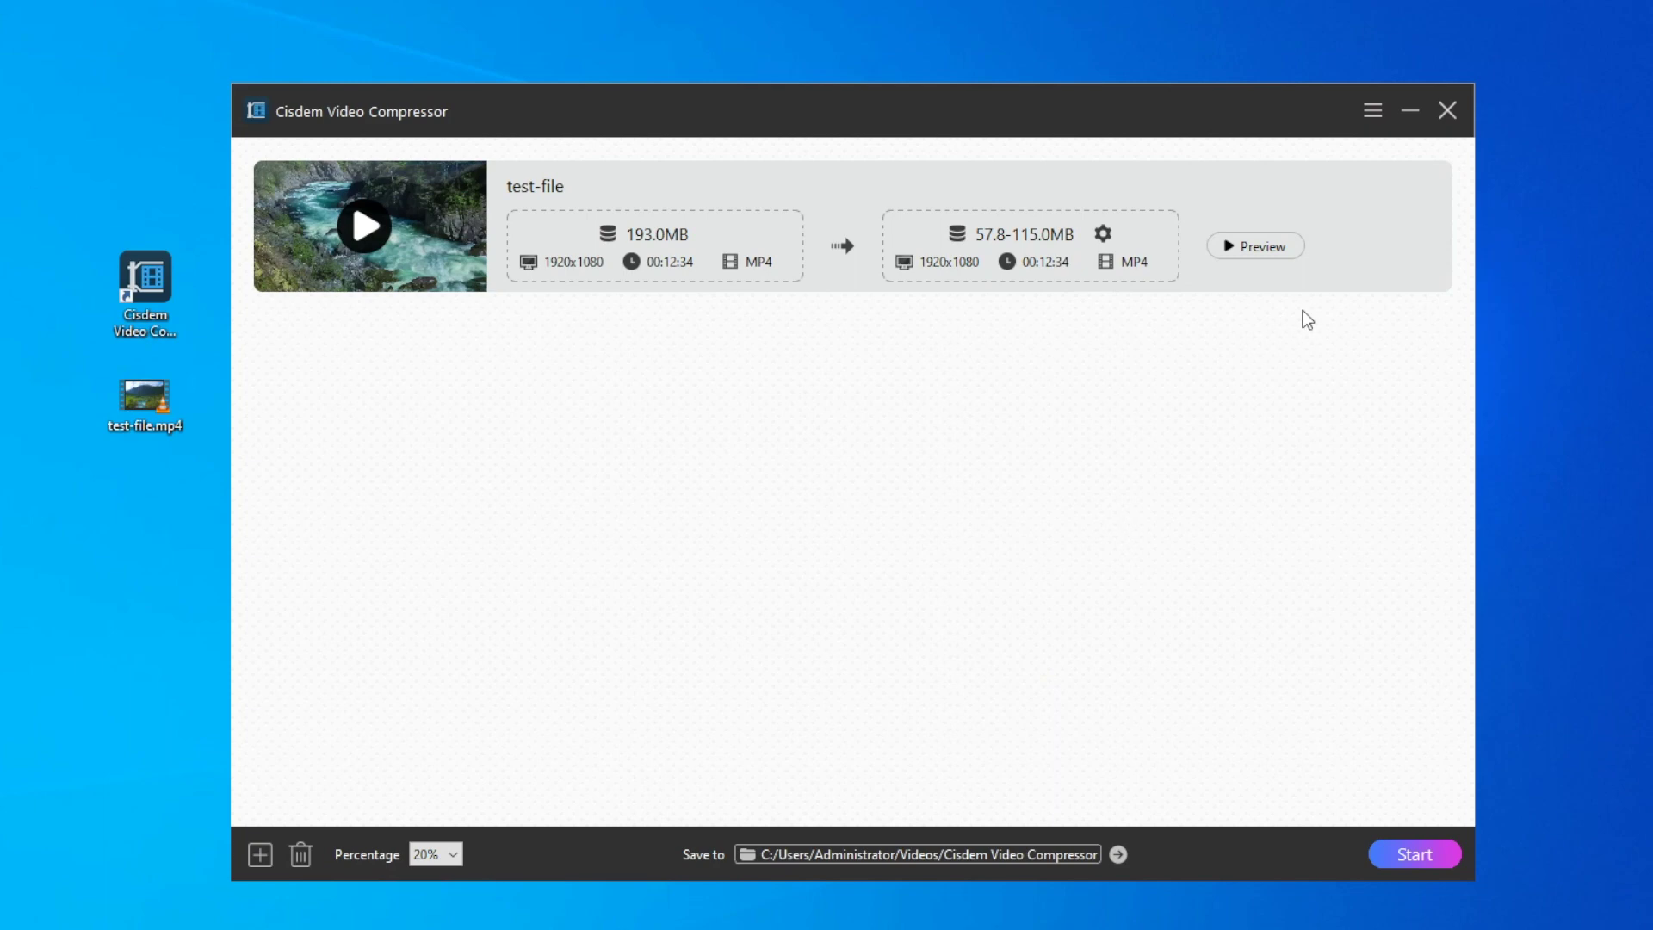
Step: Preview the compressed test-file at its 57.8–115.0MB setting, then close the preview
left_click(1265, 248)
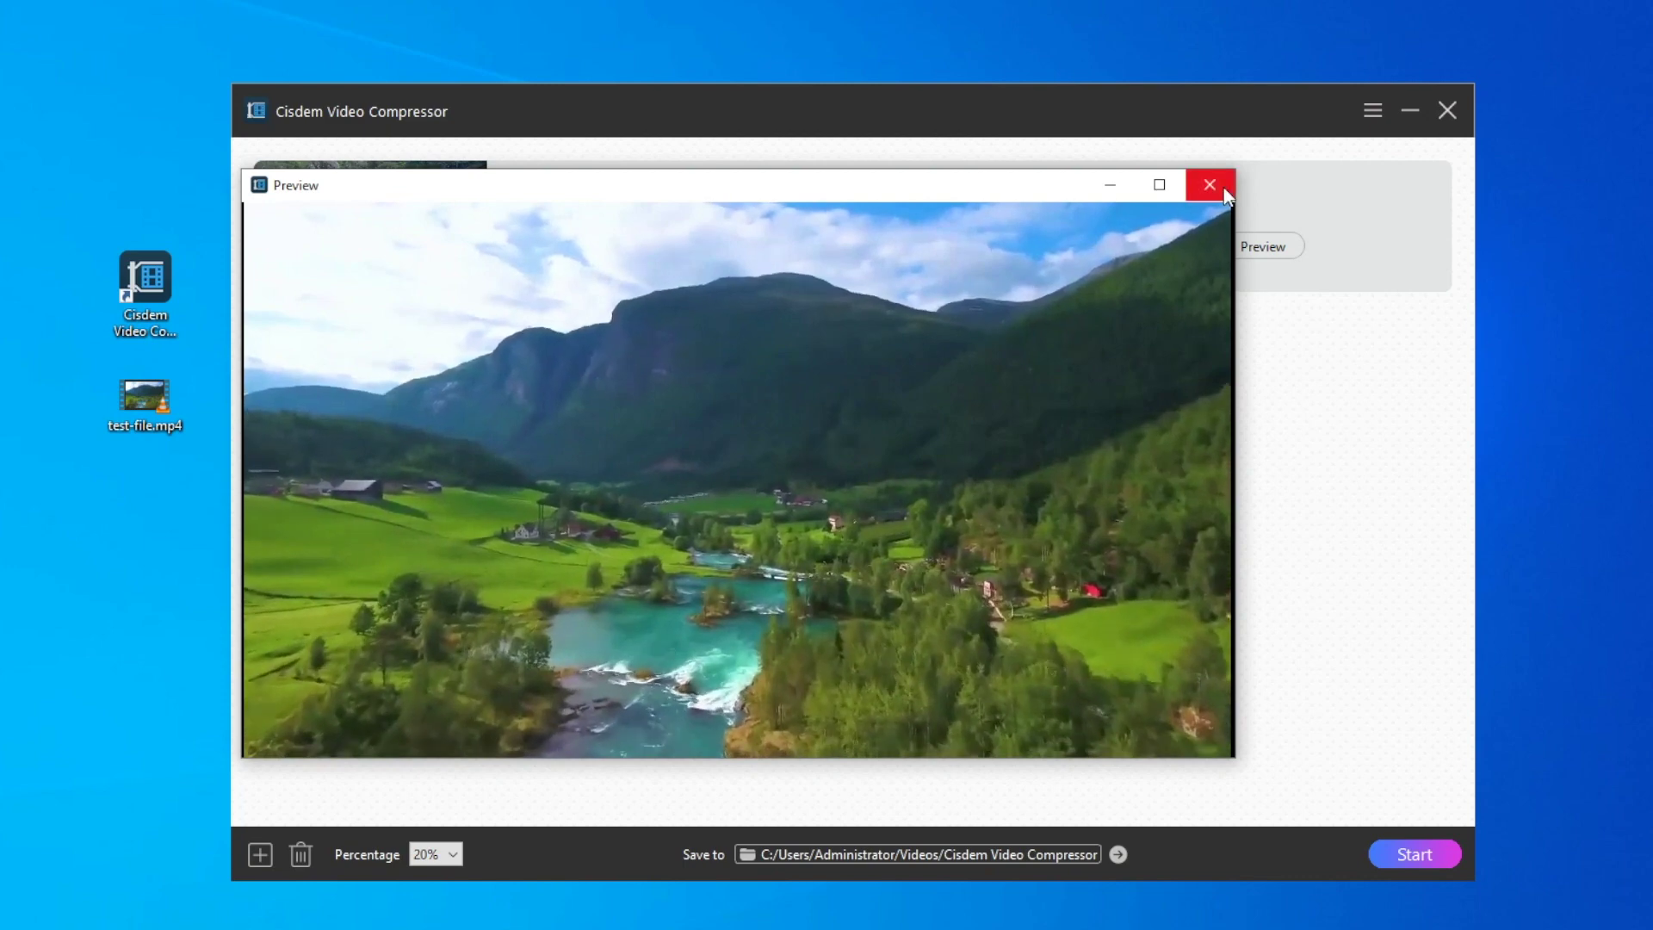
left_click(1223, 188)
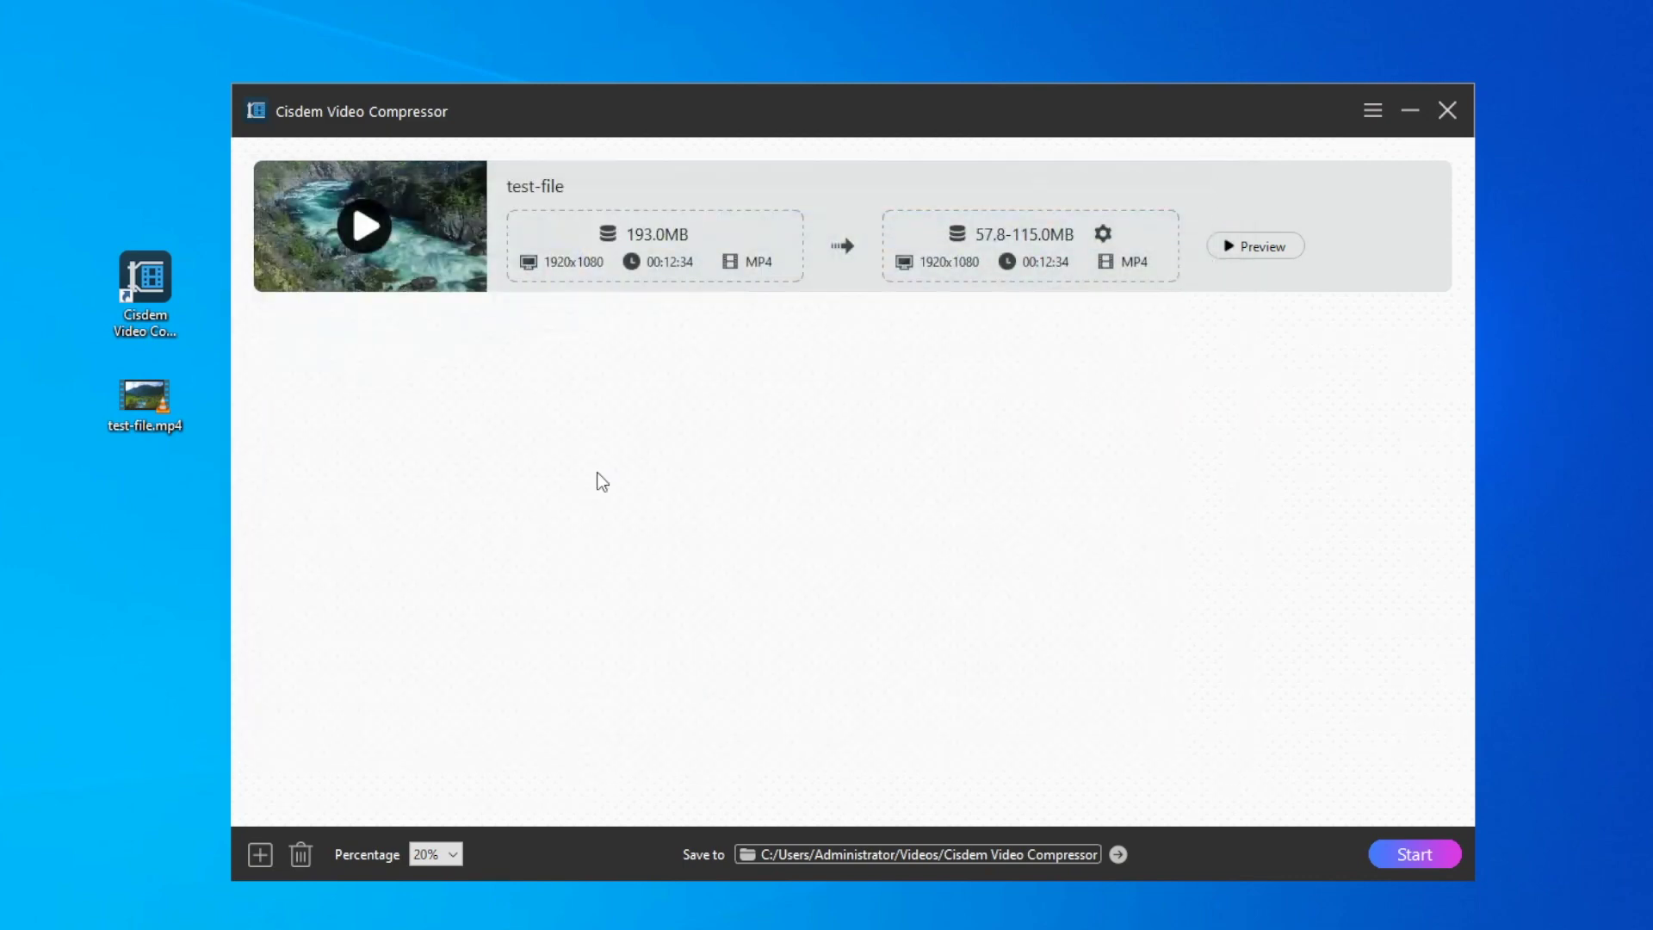
Step: Add three more copies of test-file.mp4 and lower the second copy's target to 38.9–77.0MB
left_click_drag(172, 390, 327, 413)
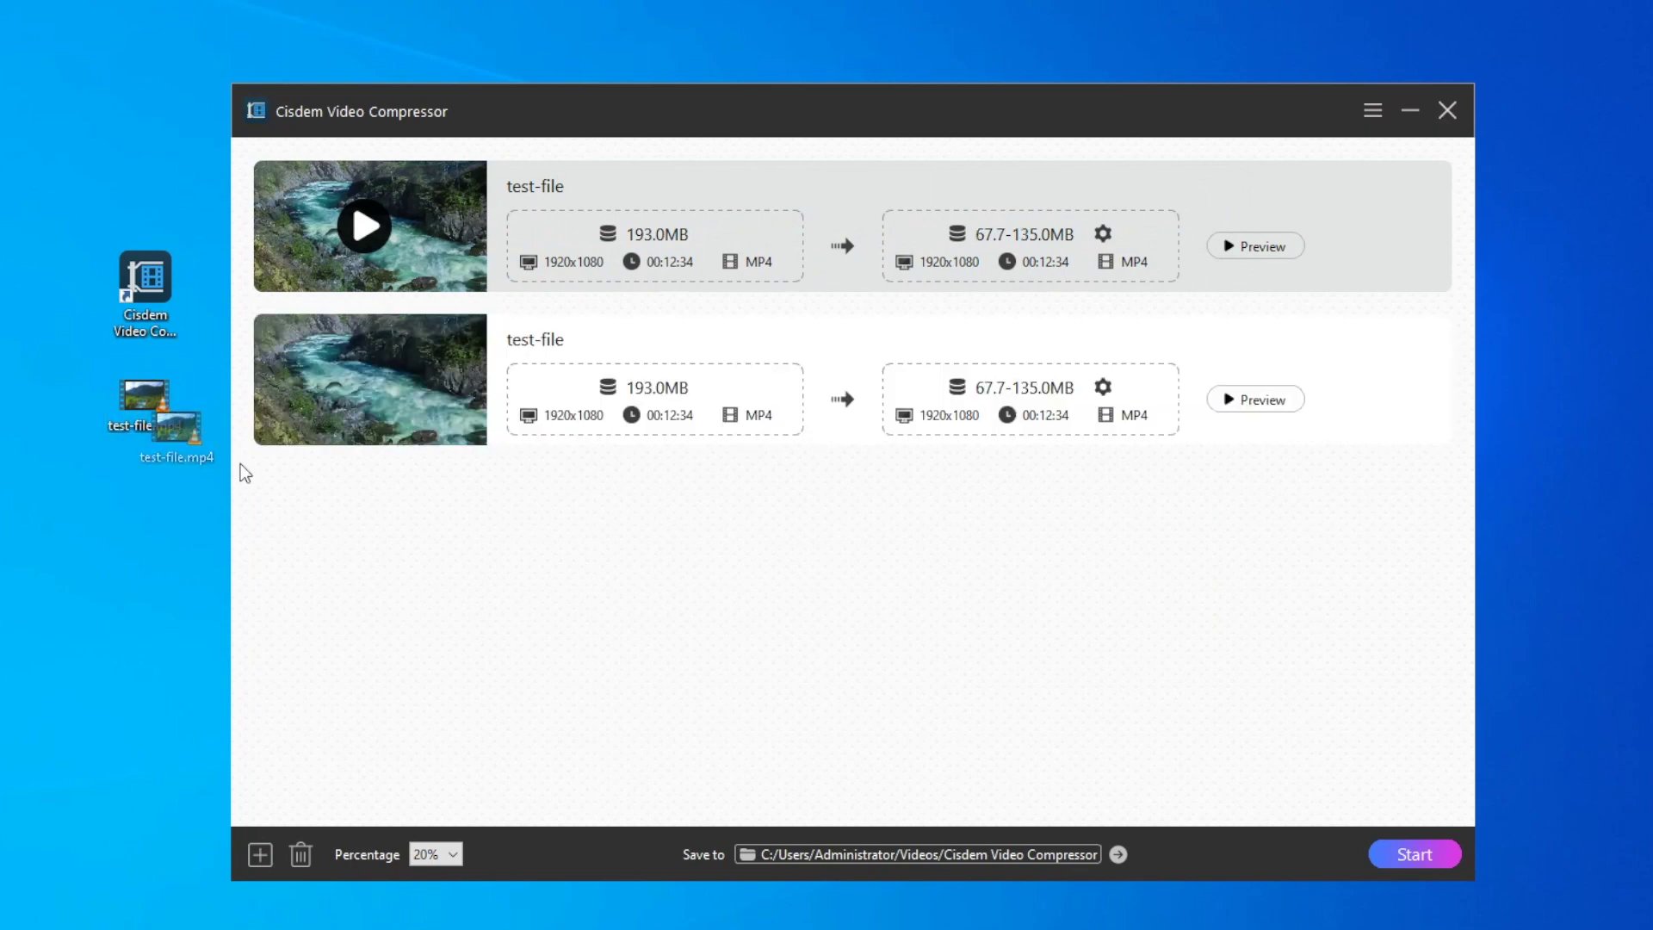
left_click_drag(241, 465, 242, 466)
left_click_drag(153, 401, 344, 657)
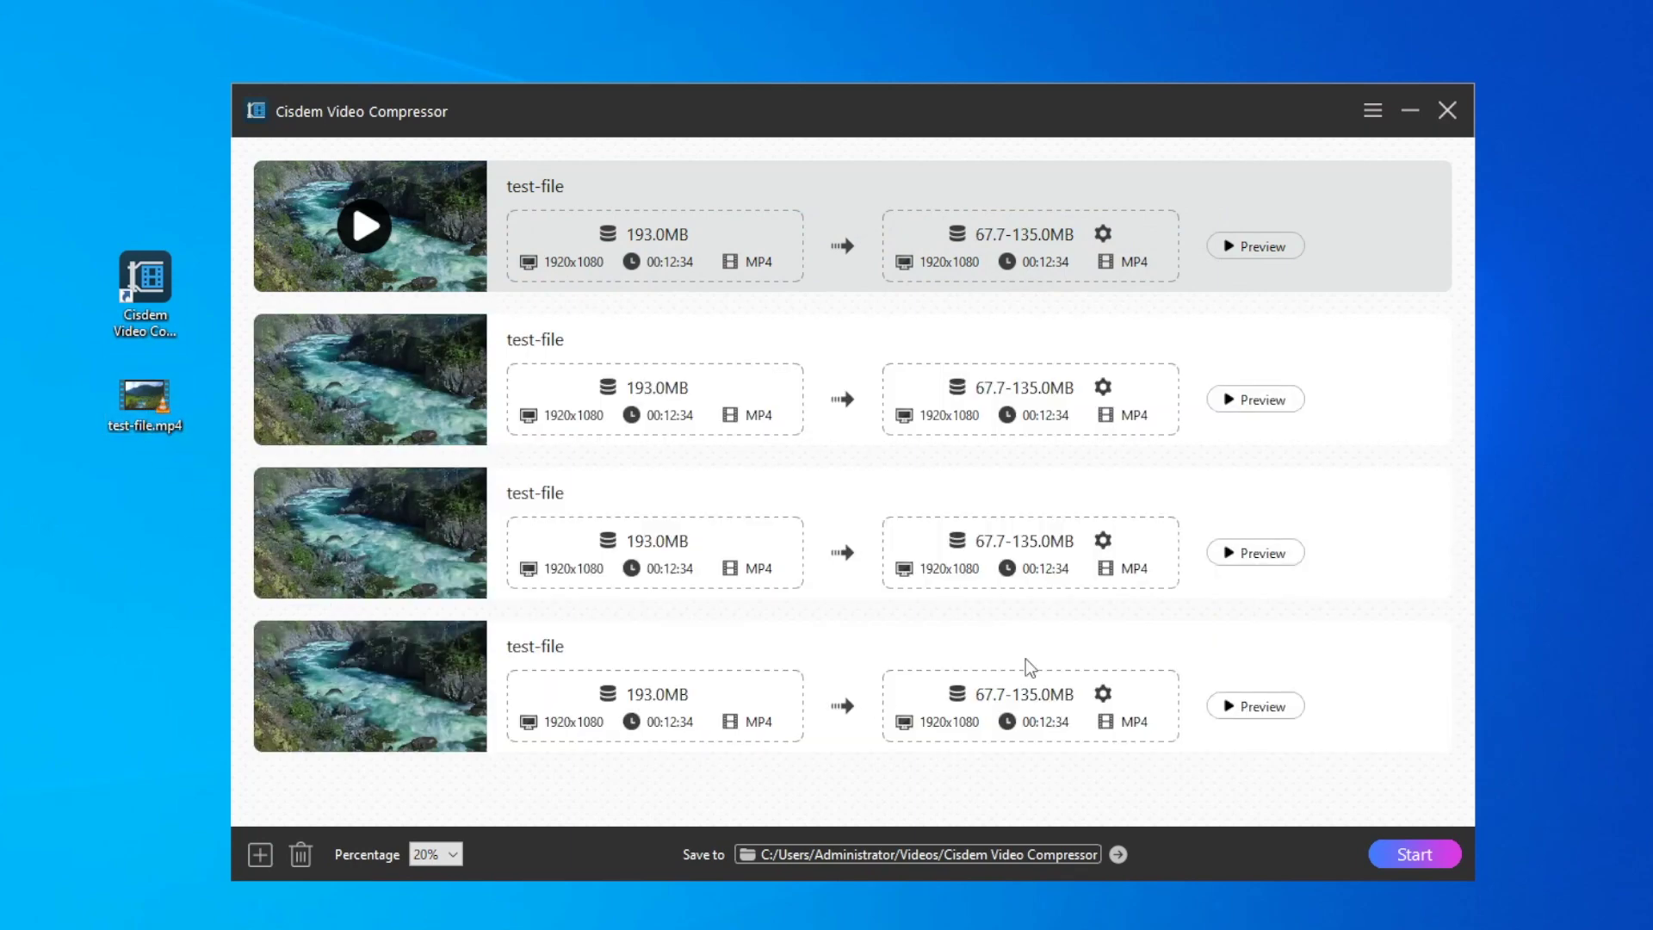
left_click(1103, 386)
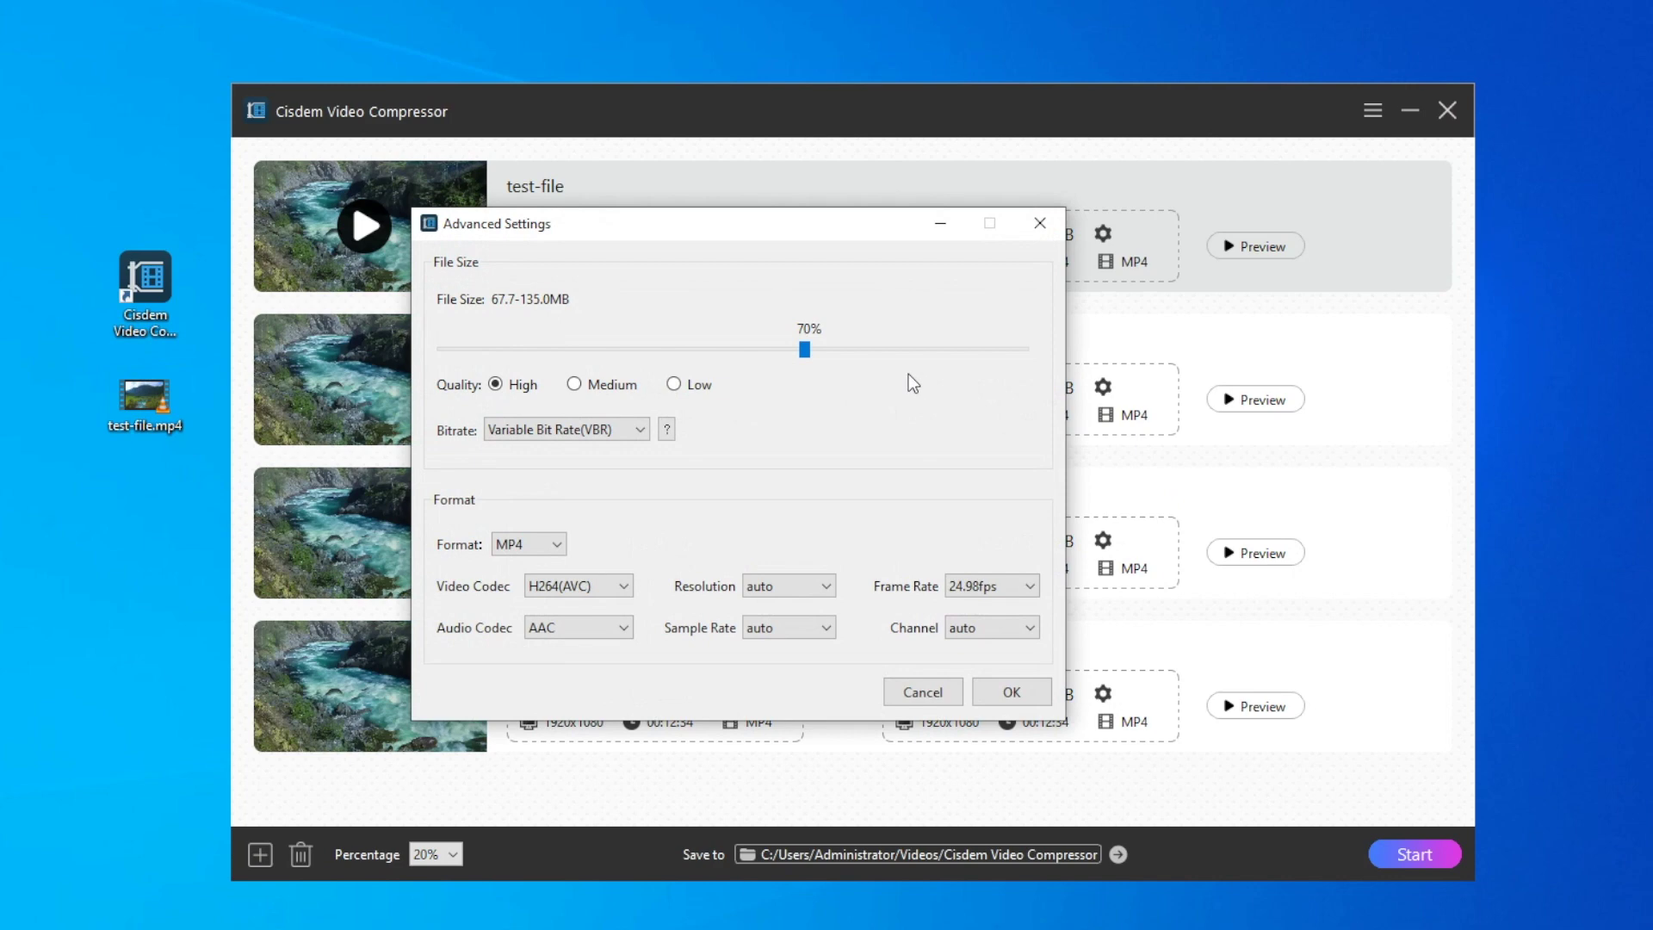
left_click_drag(727, 349, 580, 348)
Step: Confirm the second copy, then give the third copy 100% size with H265(HEVC)
left_click(994, 701)
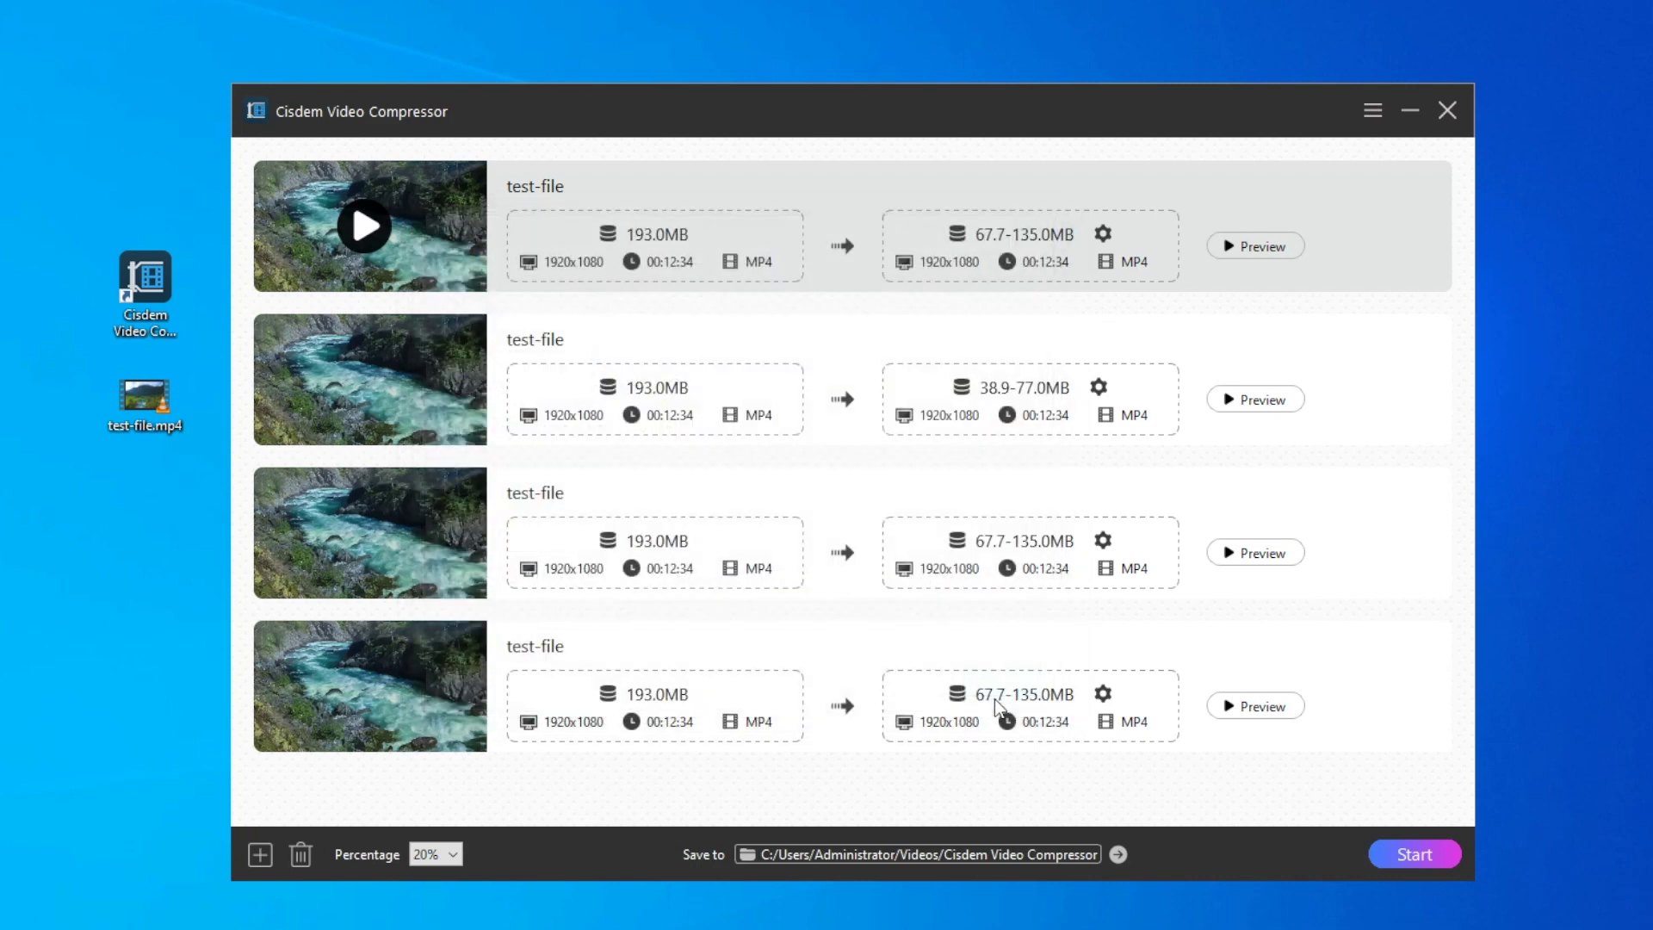
left_click(1103, 540)
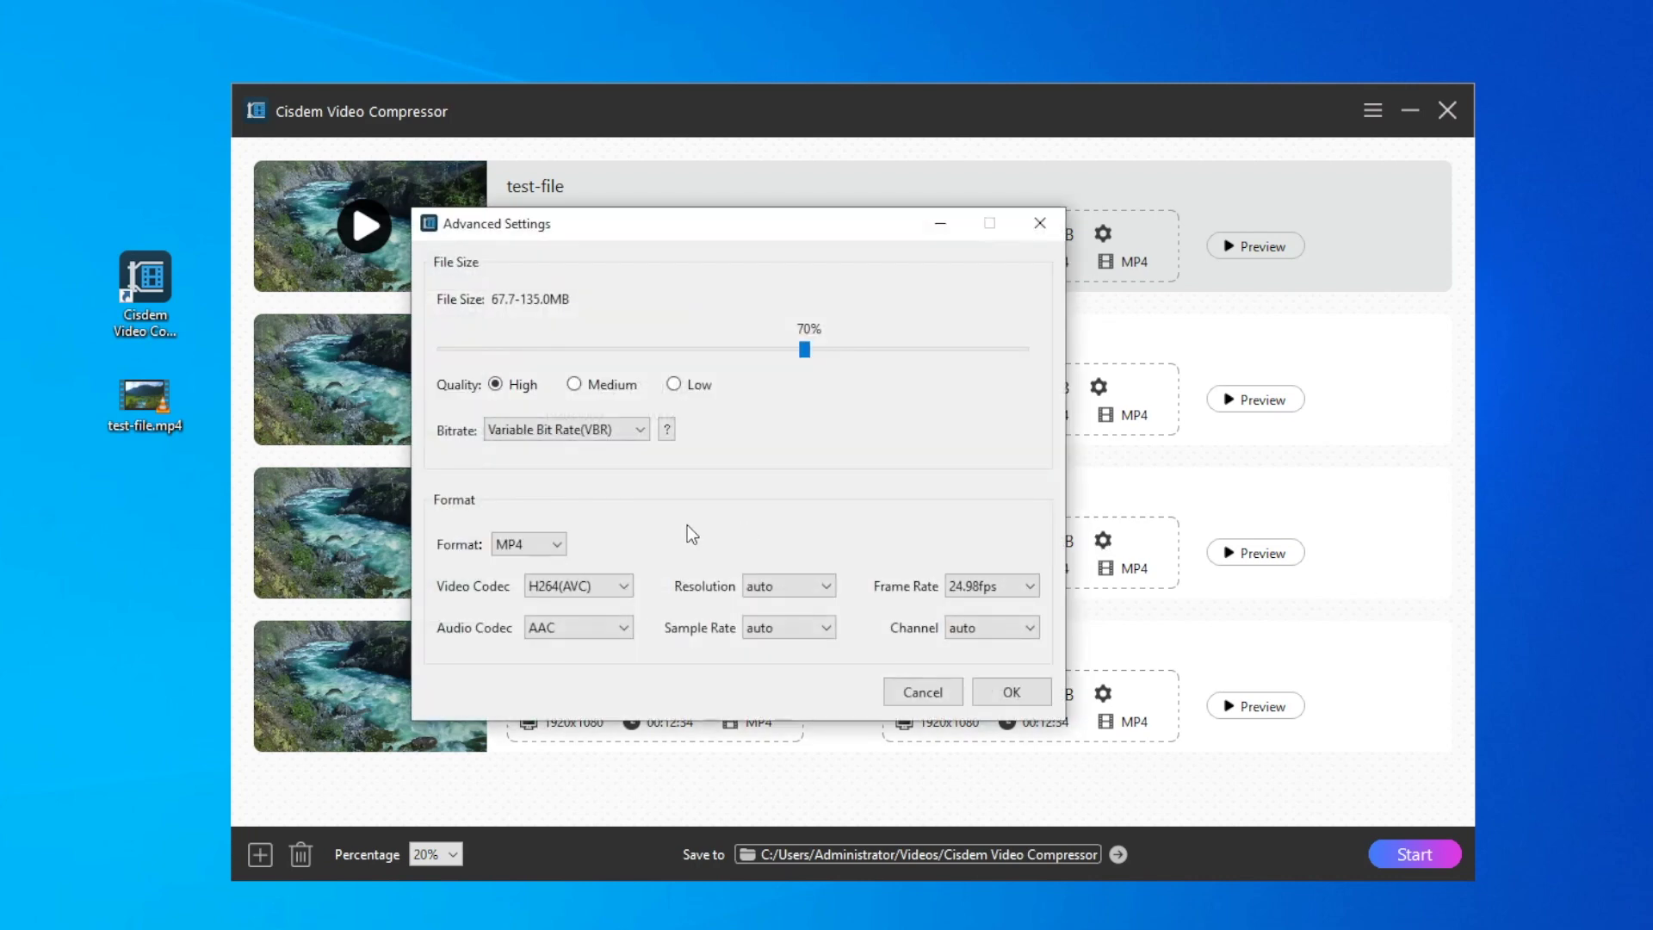
left_click_drag(804, 348, 1042, 348)
left_click(596, 585)
left_click(580, 624)
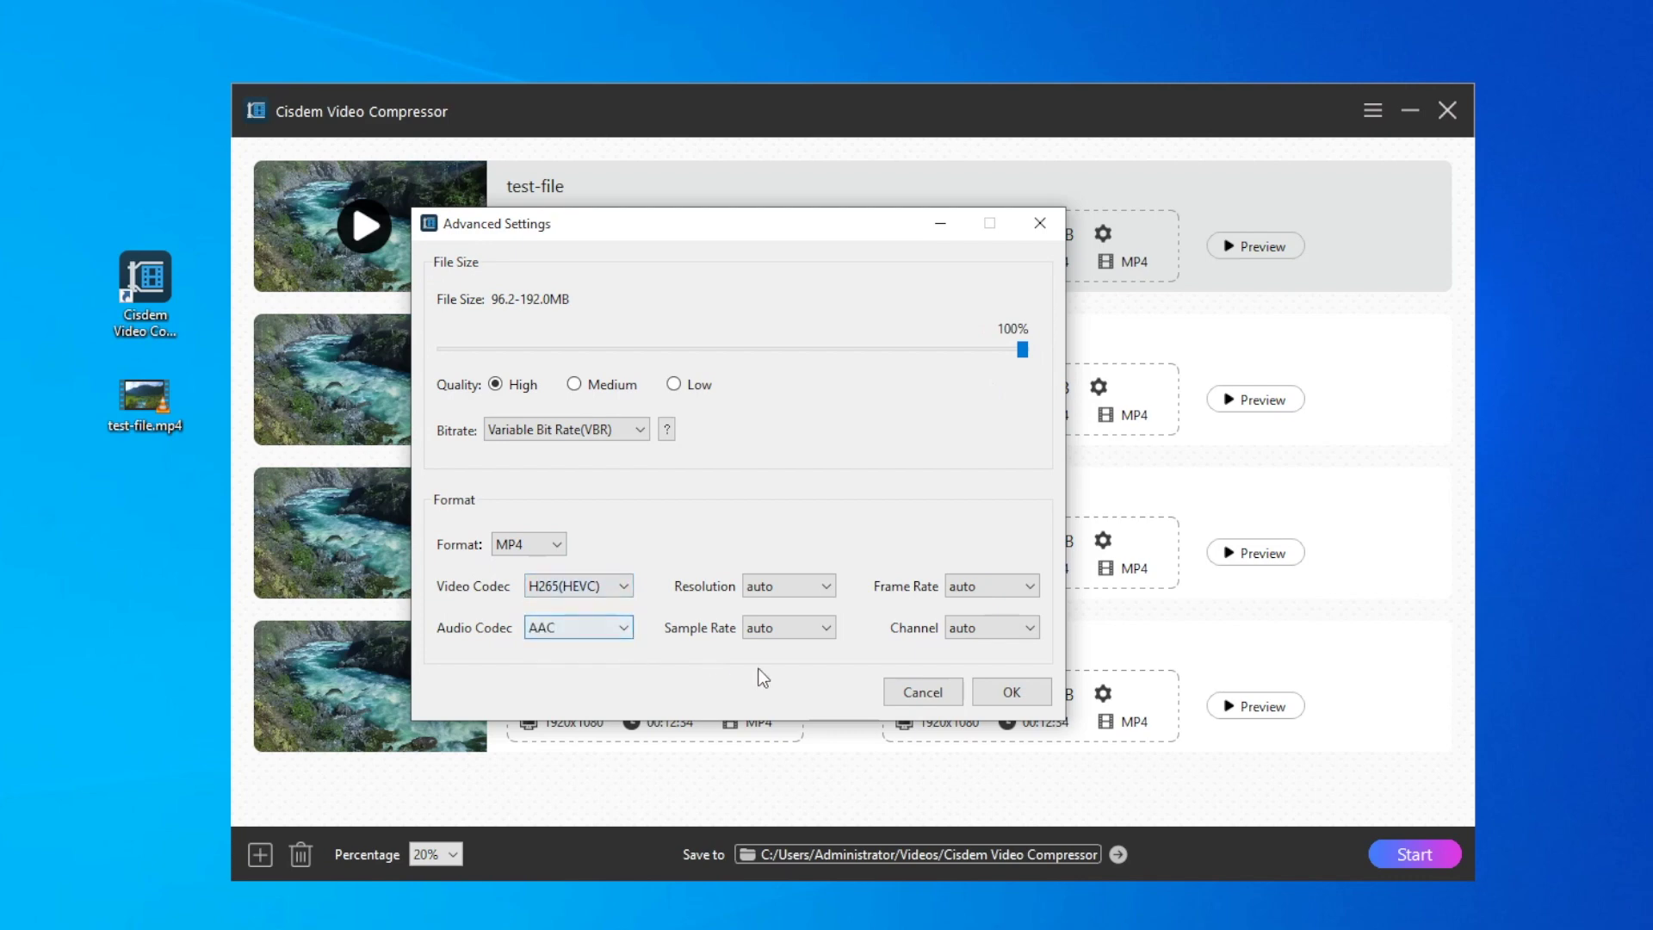
left_click(990, 691)
Step: Set the fourth copy to 100% size with the AV1 codec
left_click(1103, 693)
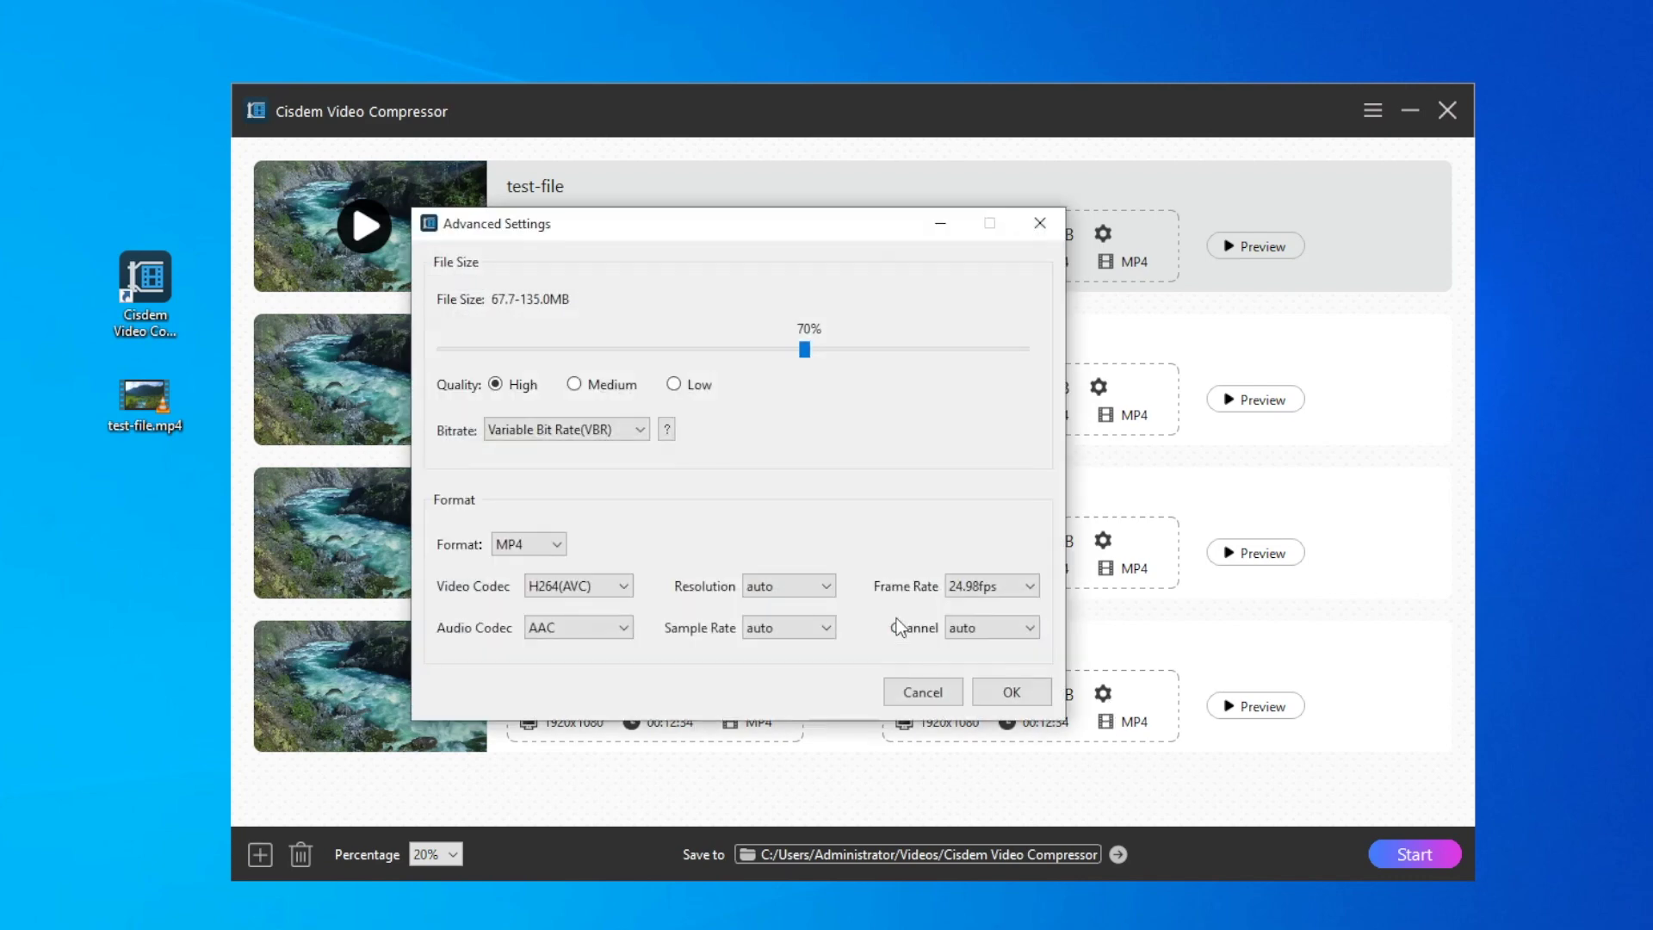
left_click_drag(804, 349, 1029, 349)
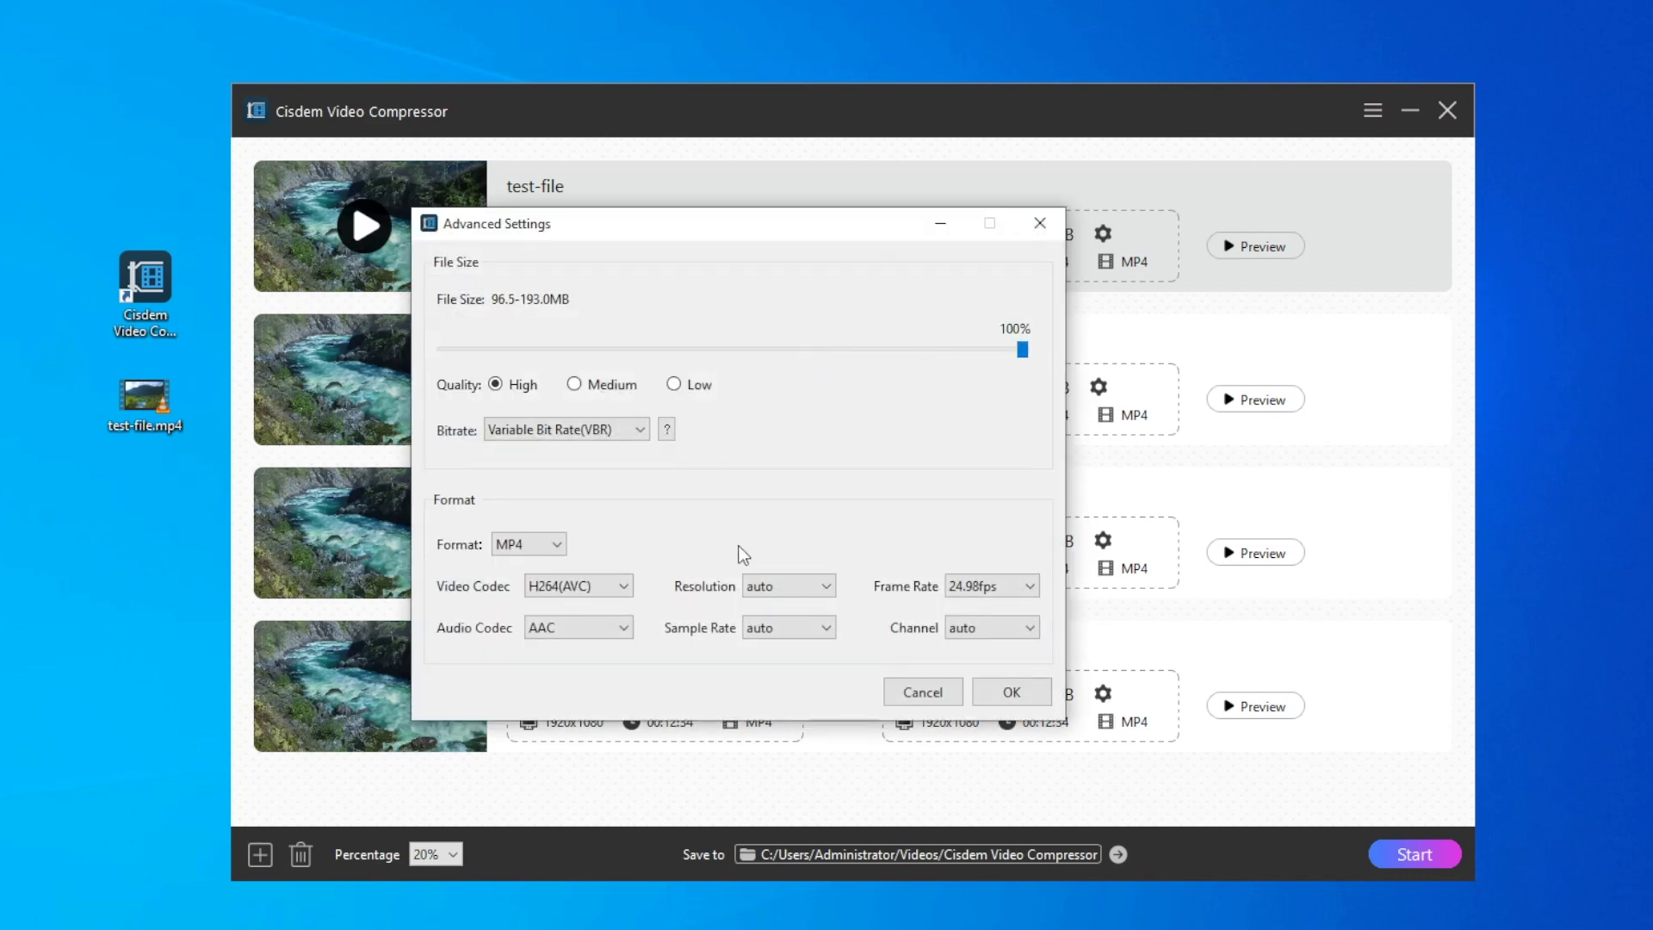
left_click(620, 587)
left_click(556, 667)
left_click(1009, 692)
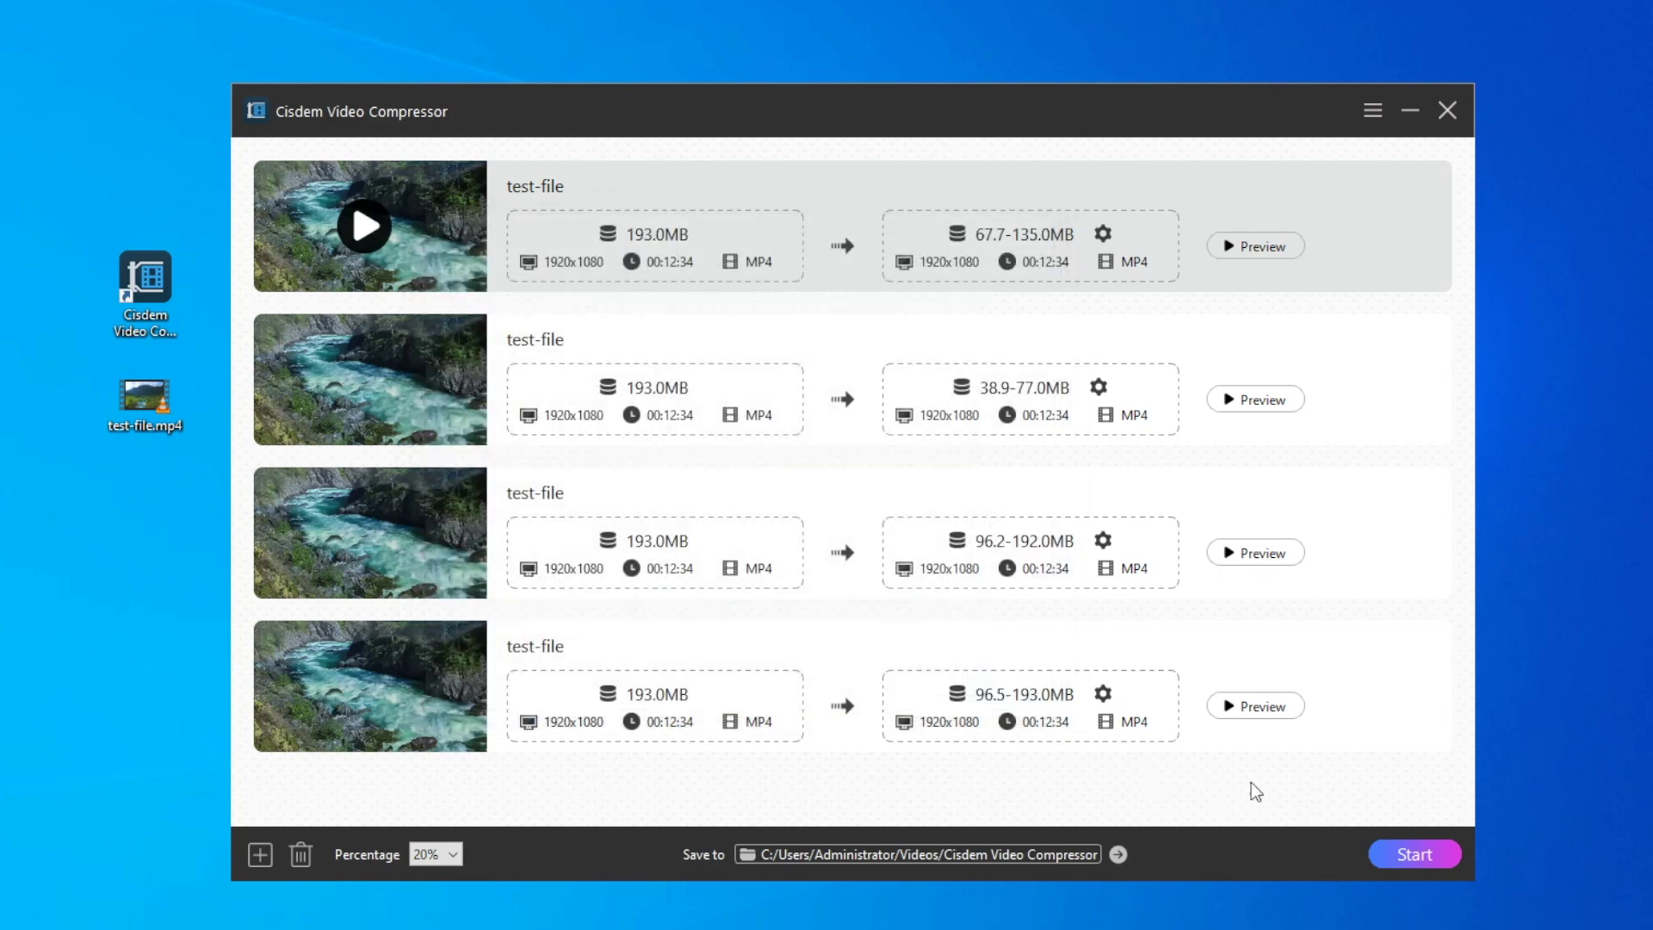
Step: Start batch compression of the four queued test-file copies
left_click(1438, 852)
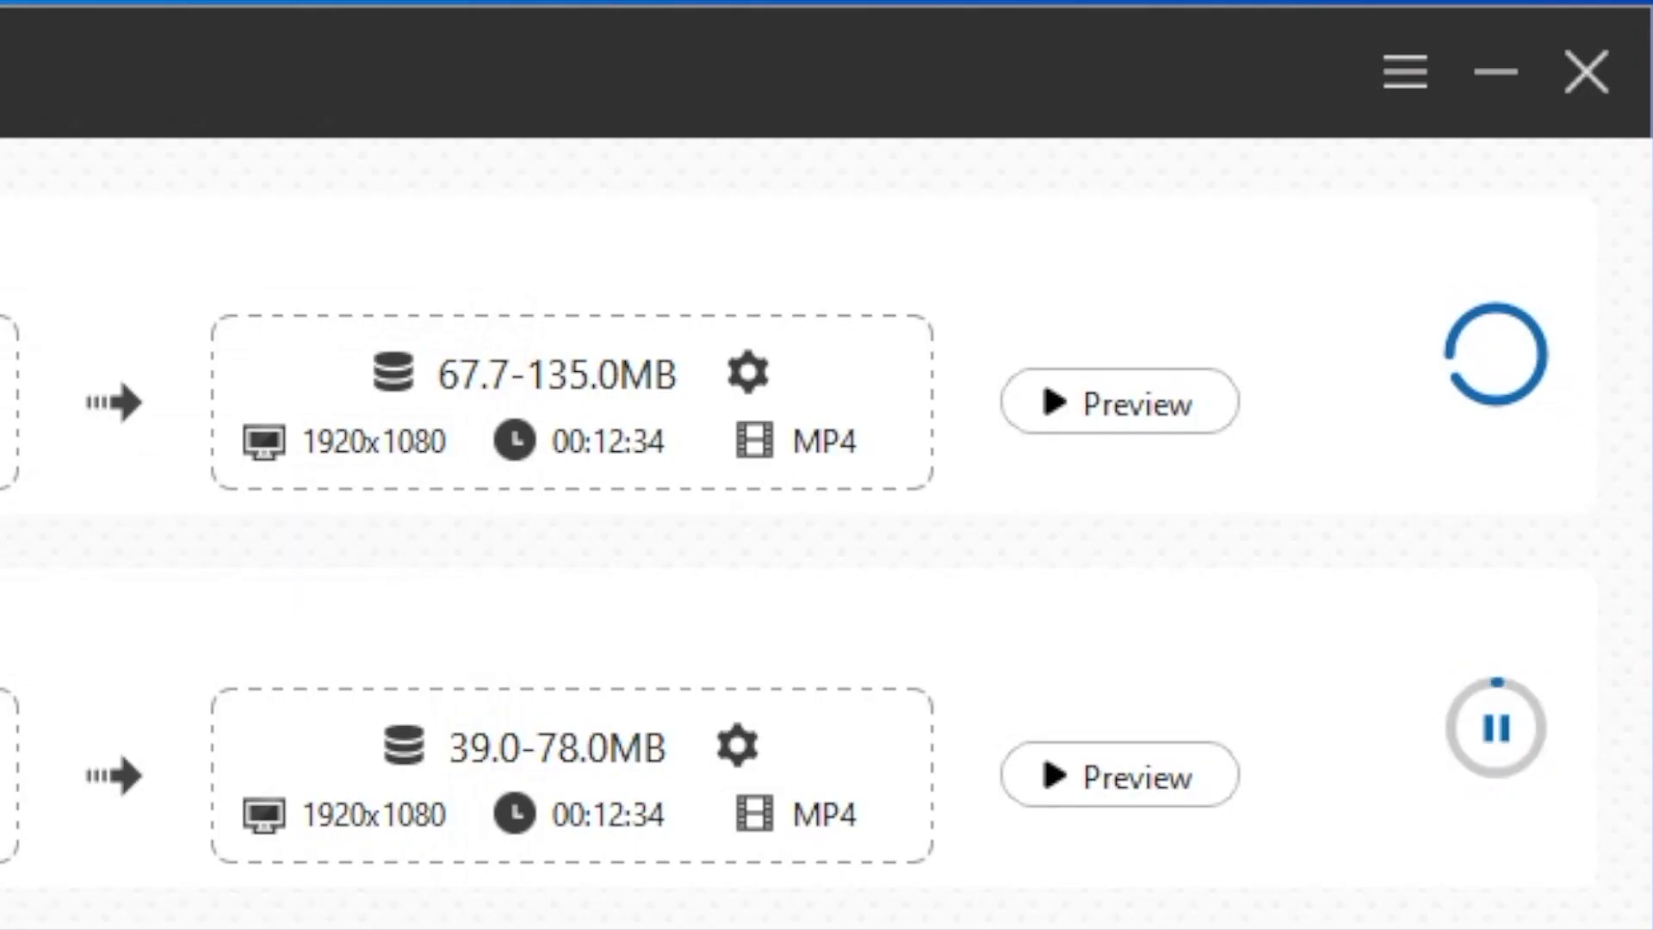